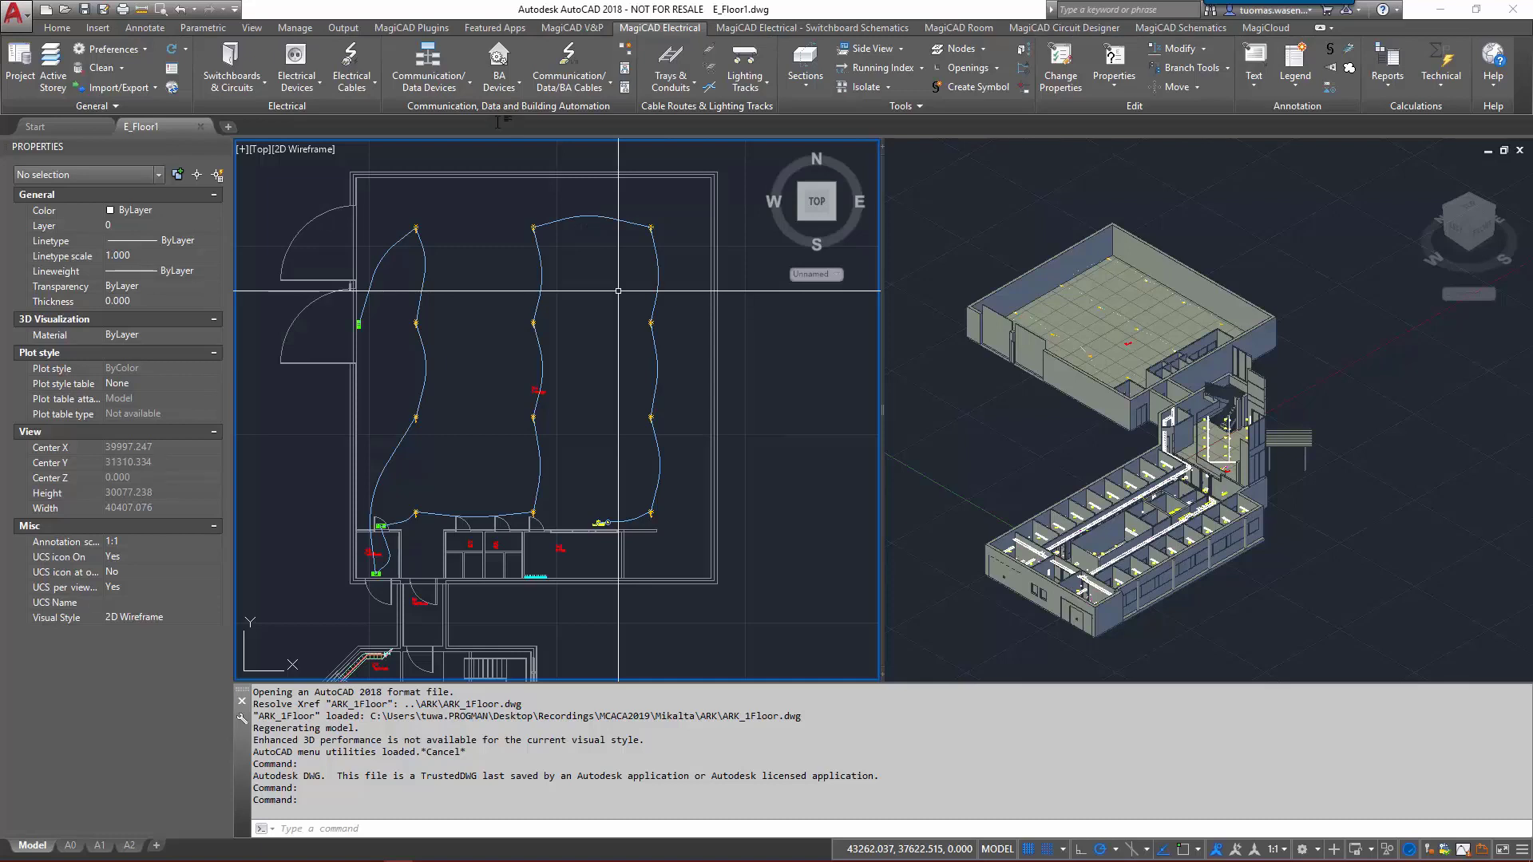
left_click(359, 168)
left_click(437, 240)
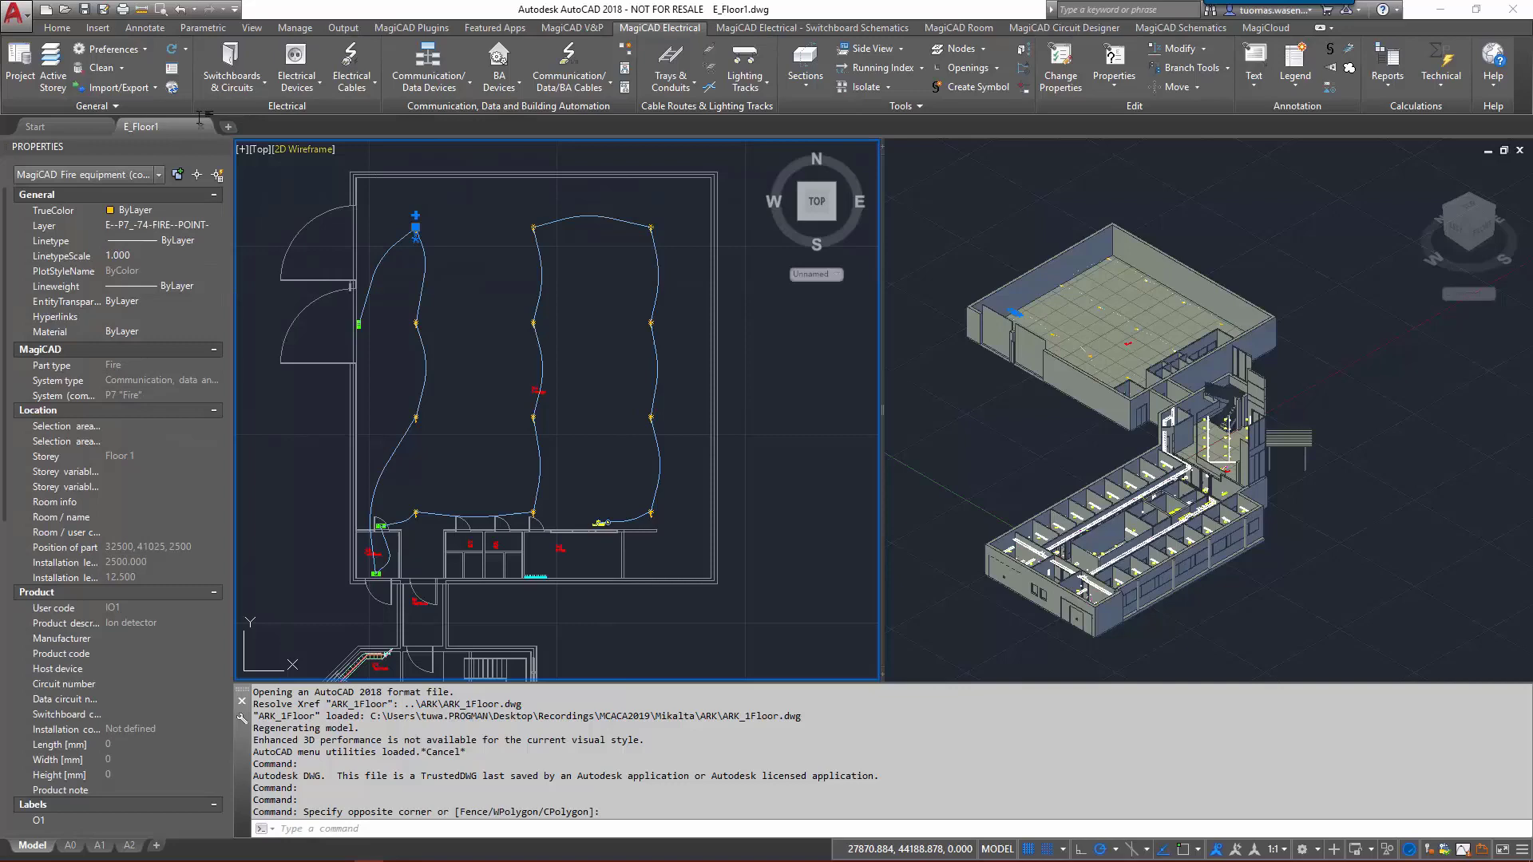
key("Escape")
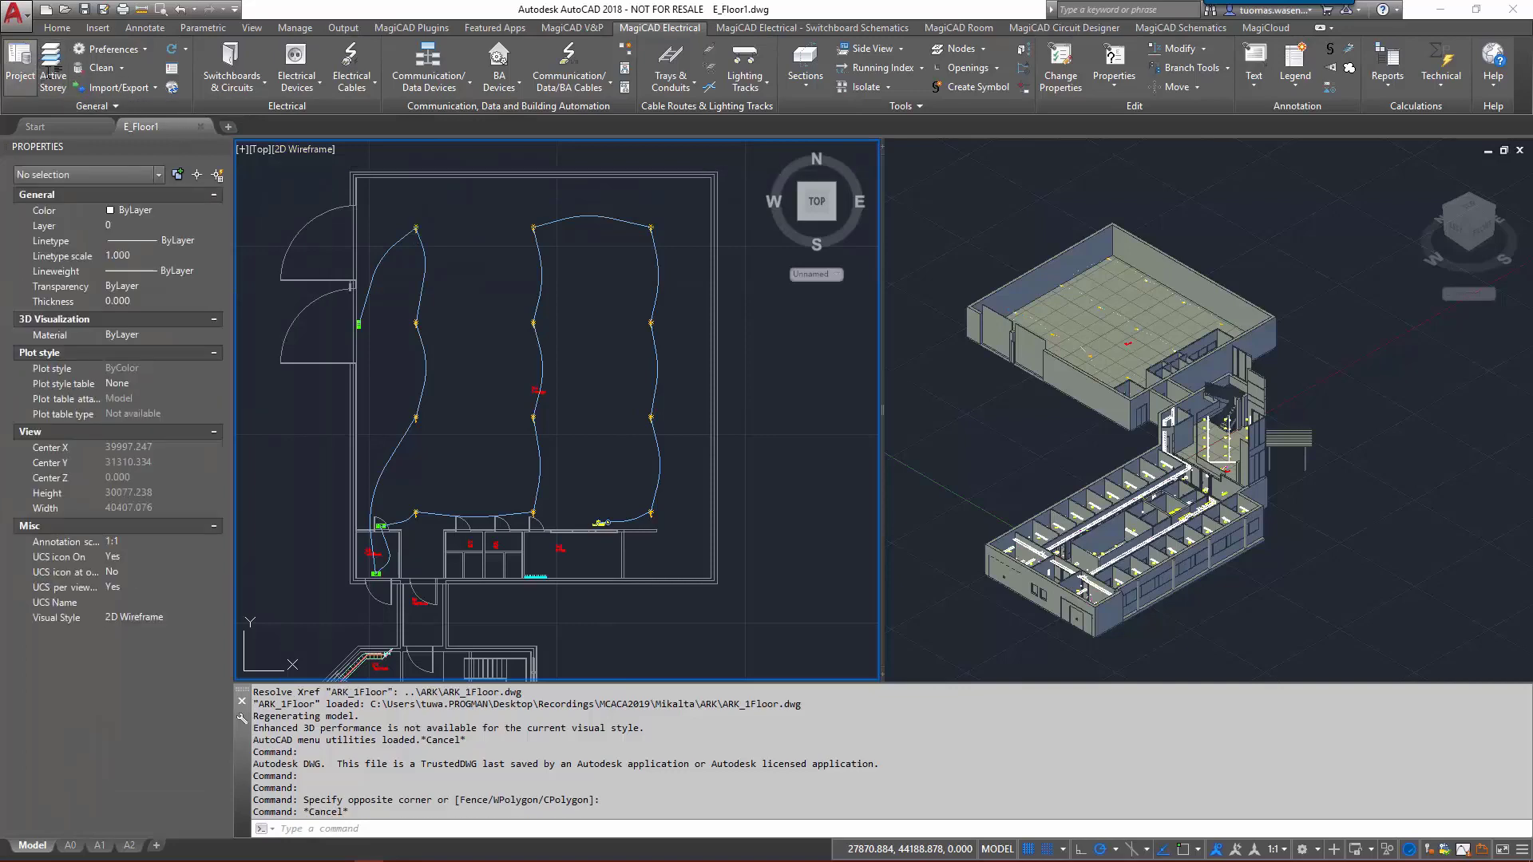
left_click(21, 67)
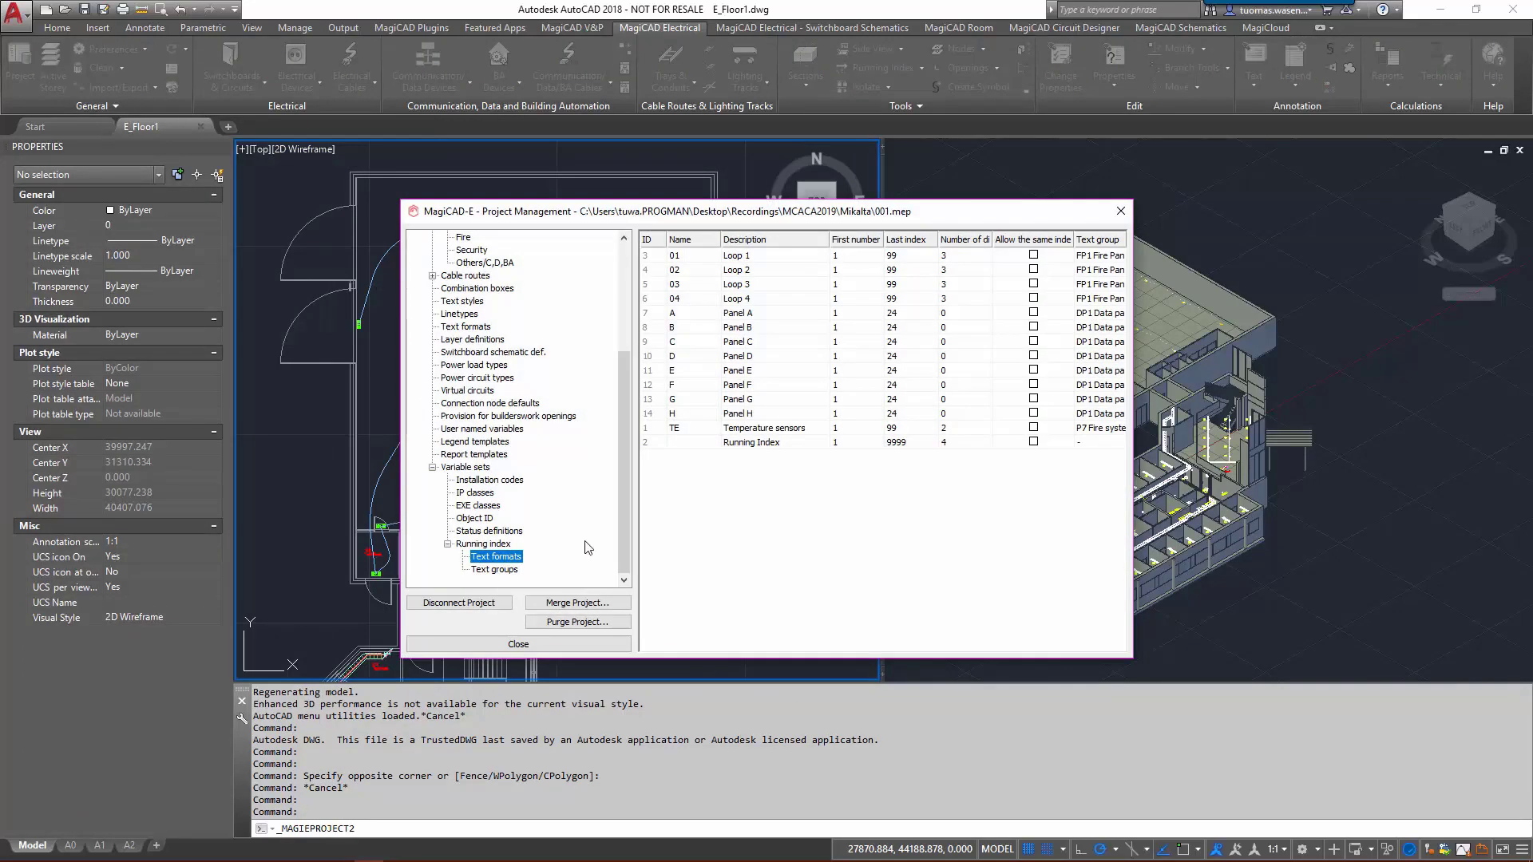
double_click(767, 261)
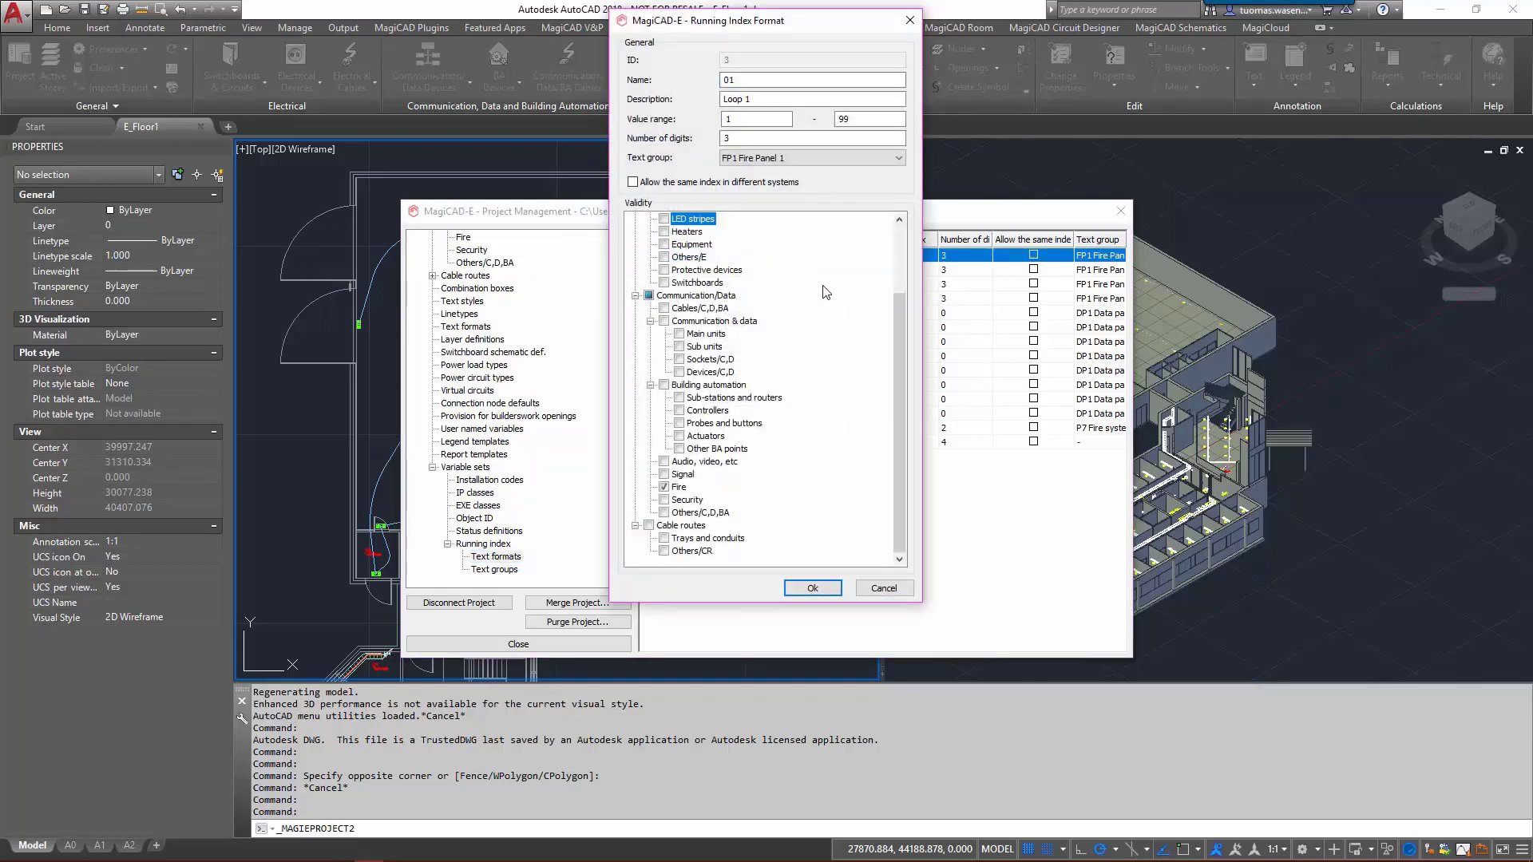
left_click_drag(898, 300, 897, 342)
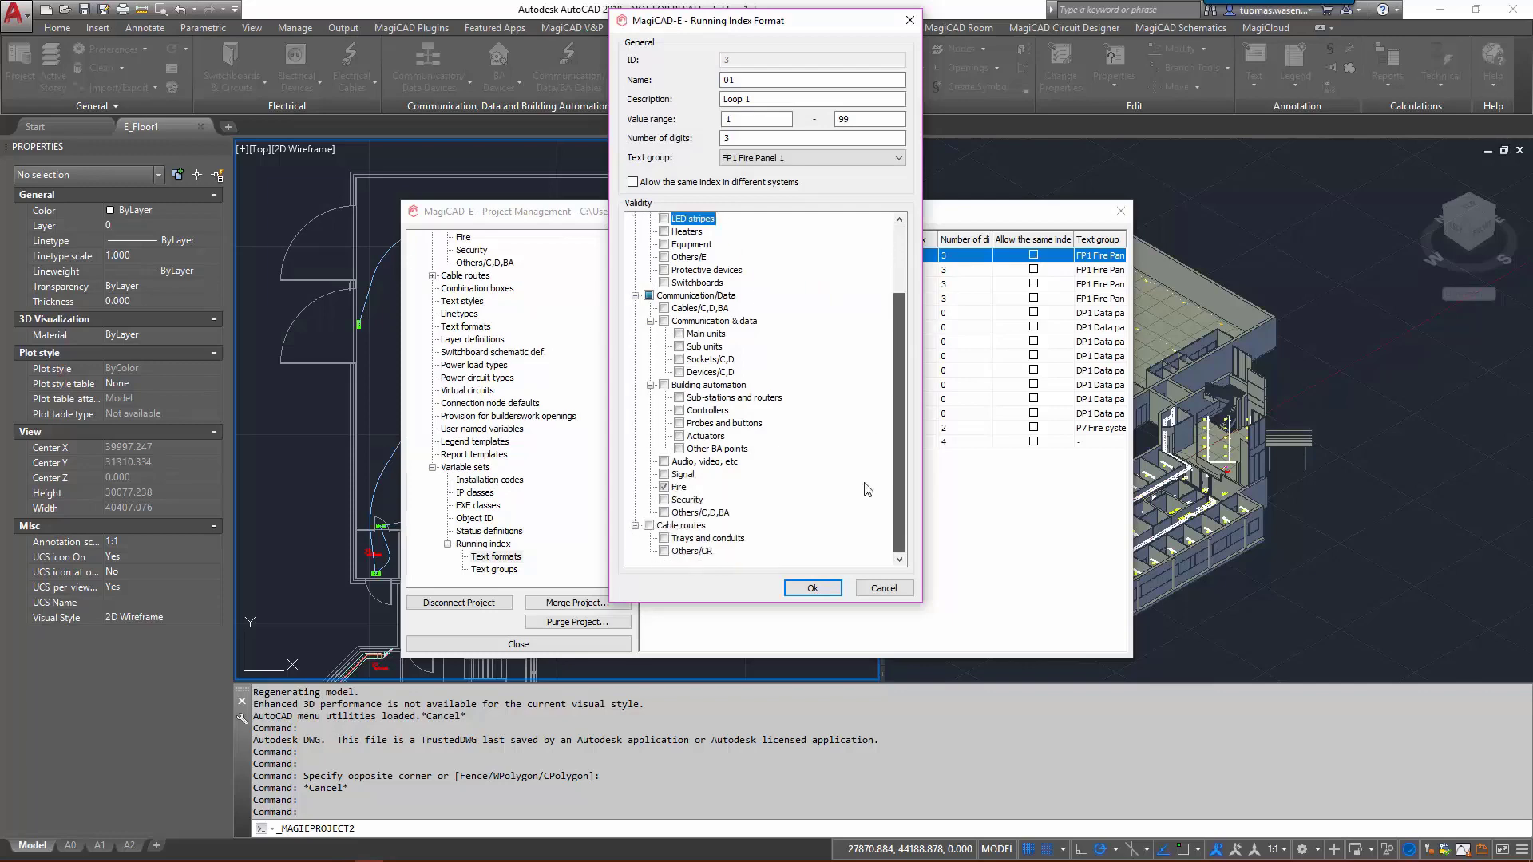
left_click(883, 586)
left_click(517, 644)
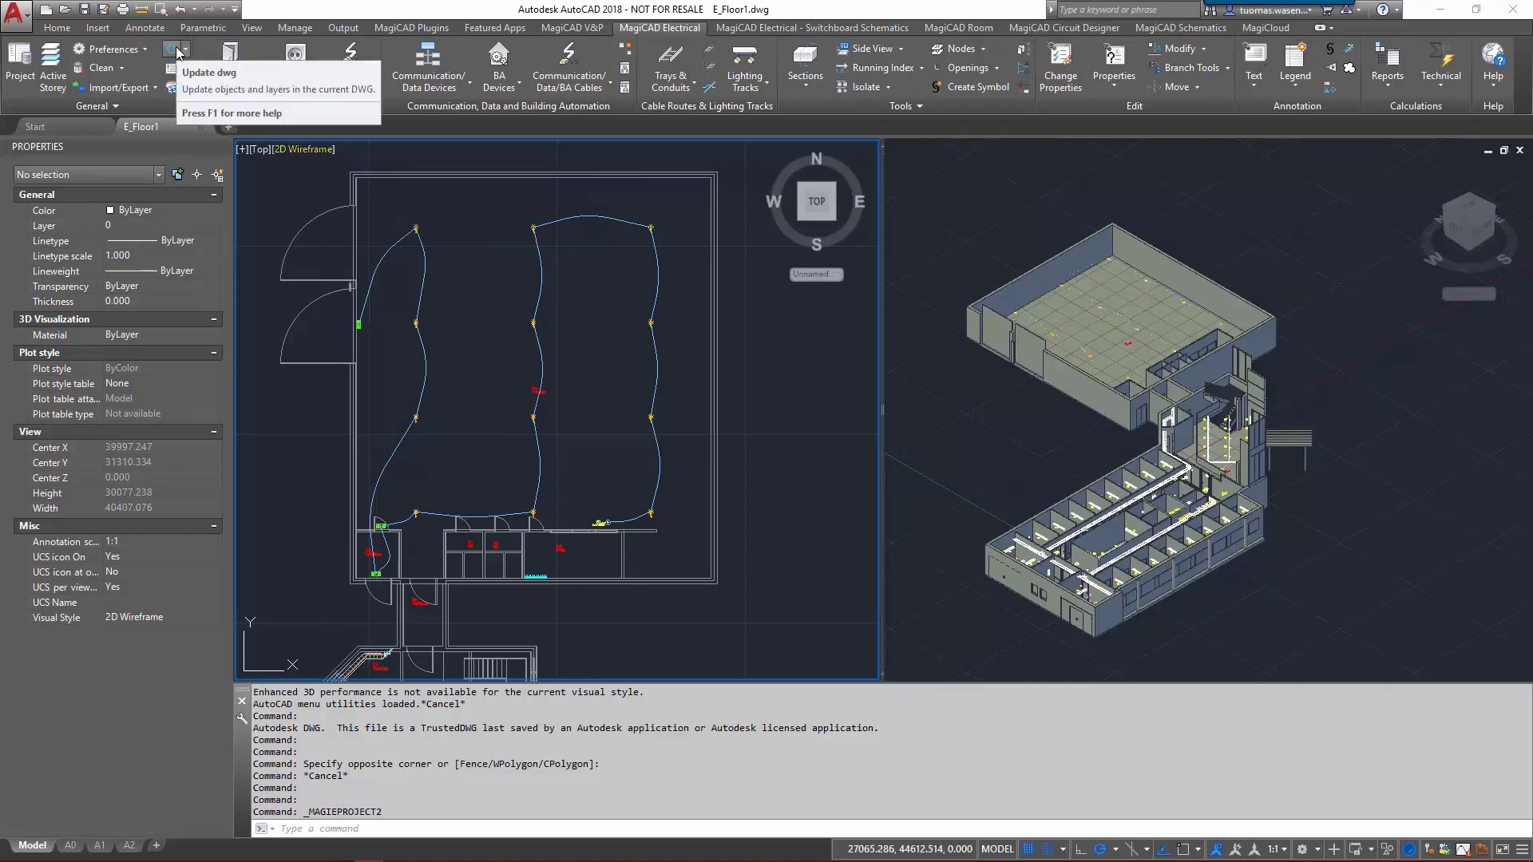
- Update E_Floor1's drawing data with default options, refreshing circuit element counts and branch lengths
left_click(175, 52)
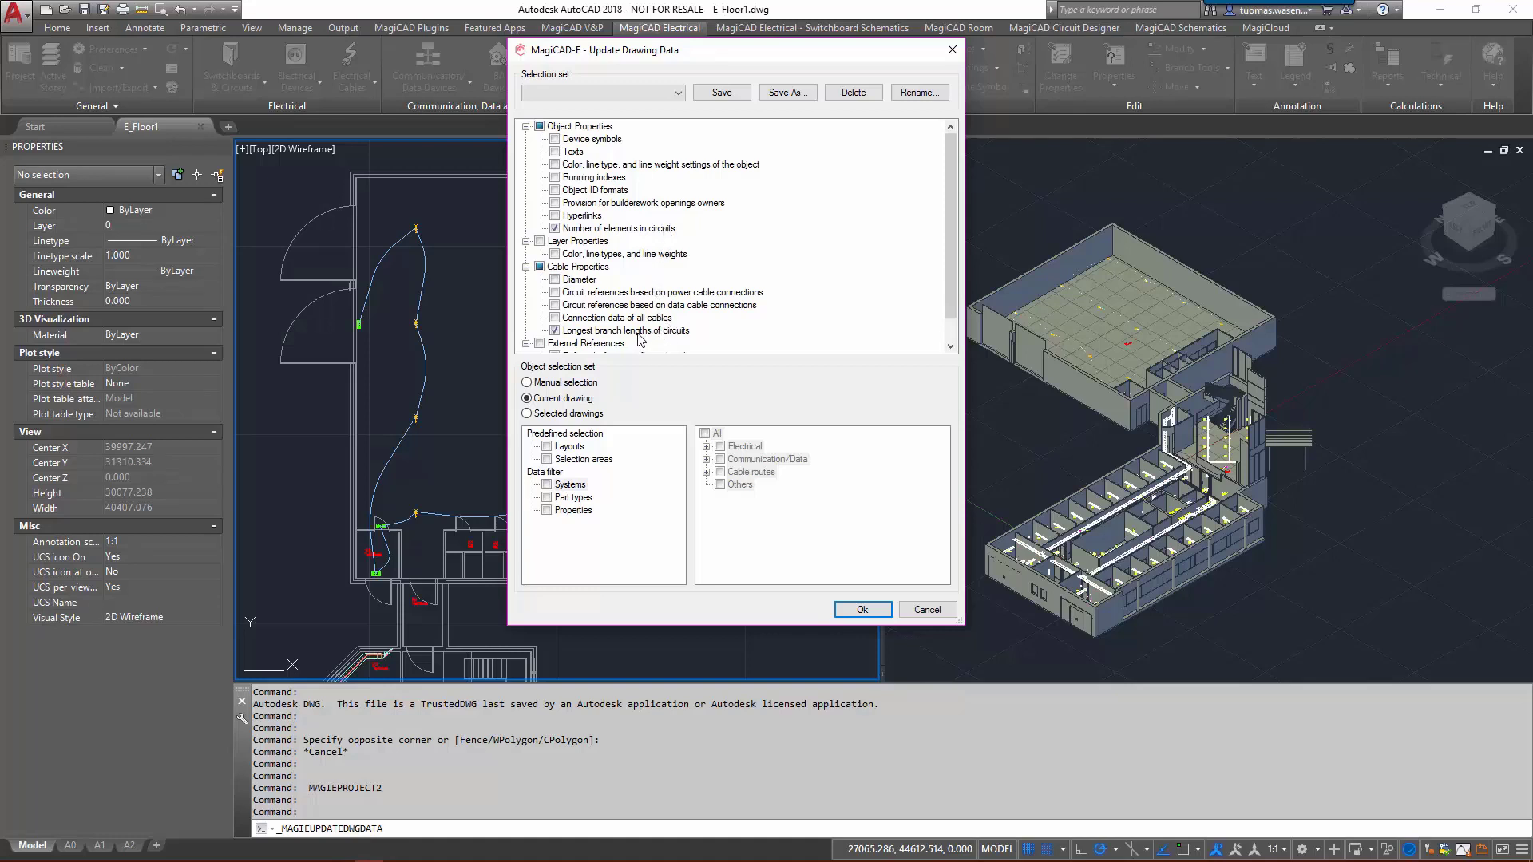
left_click(865, 610)
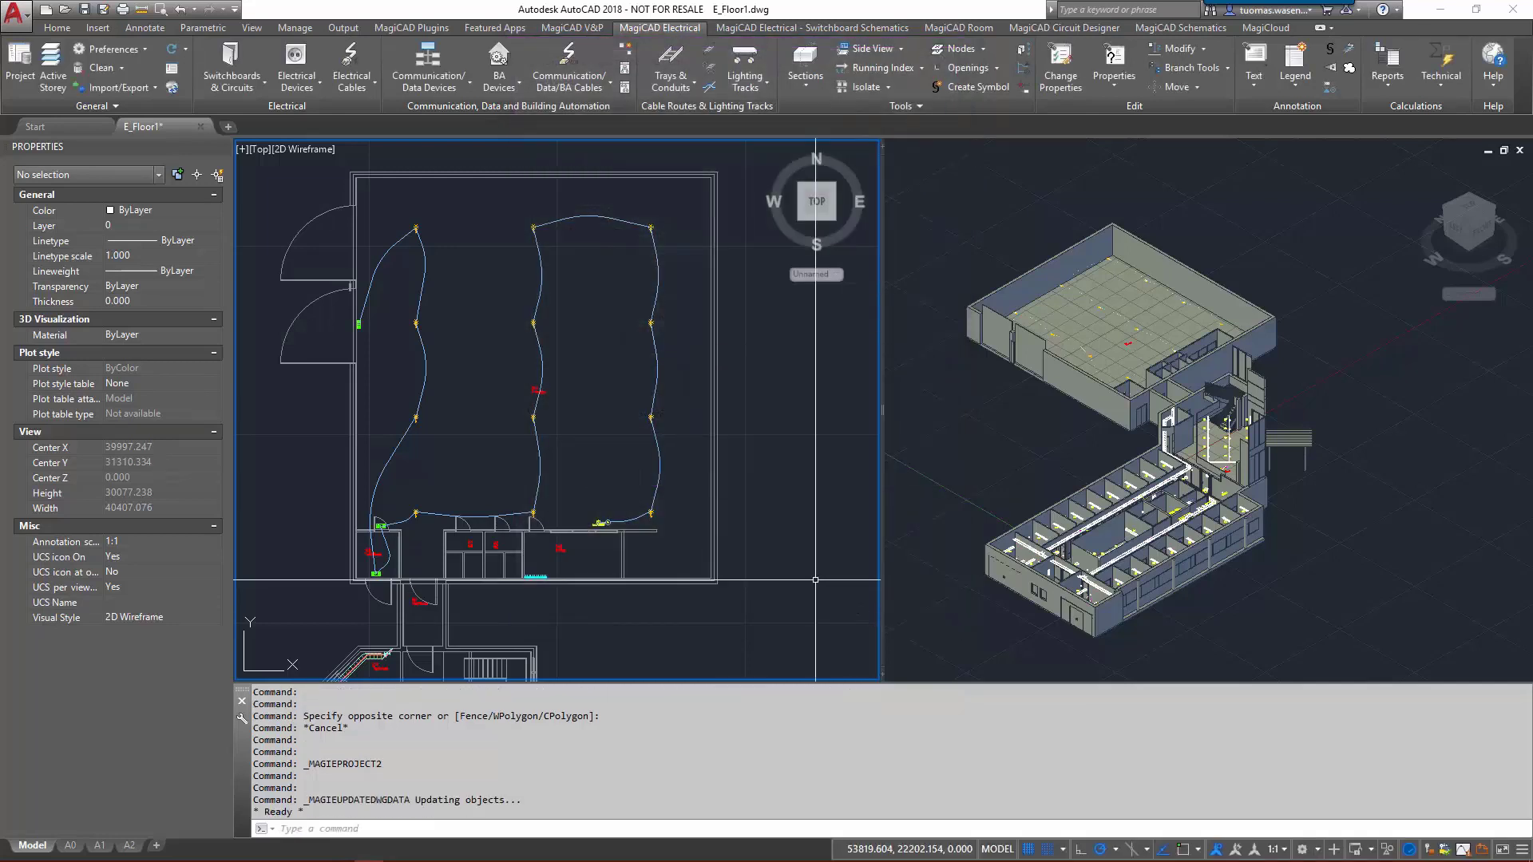
scroll(596, 524, "up", 4)
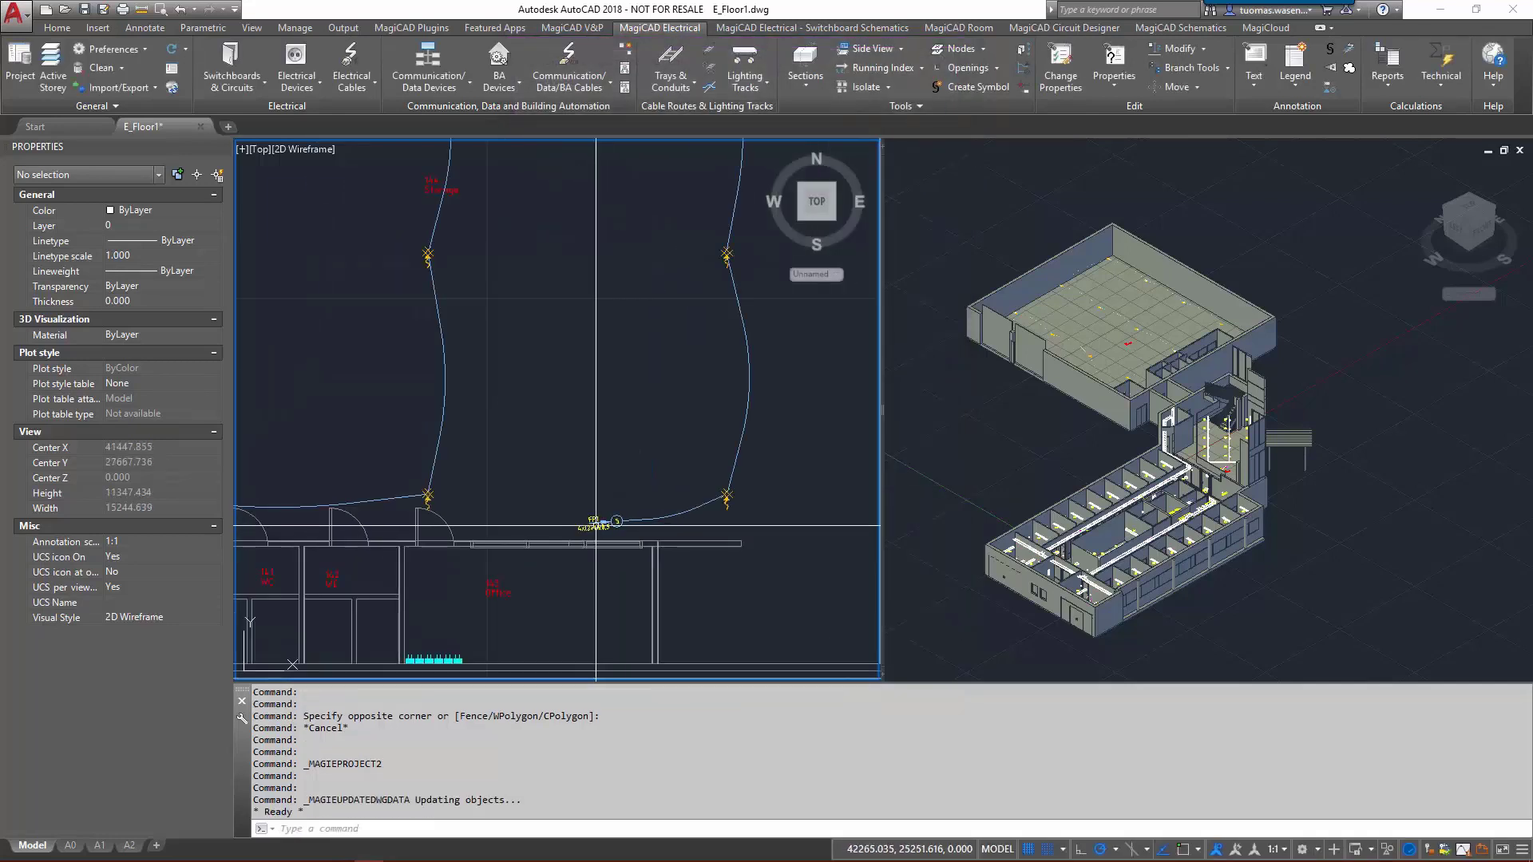
scroll(595, 523, "up", 3)
- Review FP1's circuit information (15 elements, 74.8 m longest branch) and accept it unchanged
left_click(608, 527)
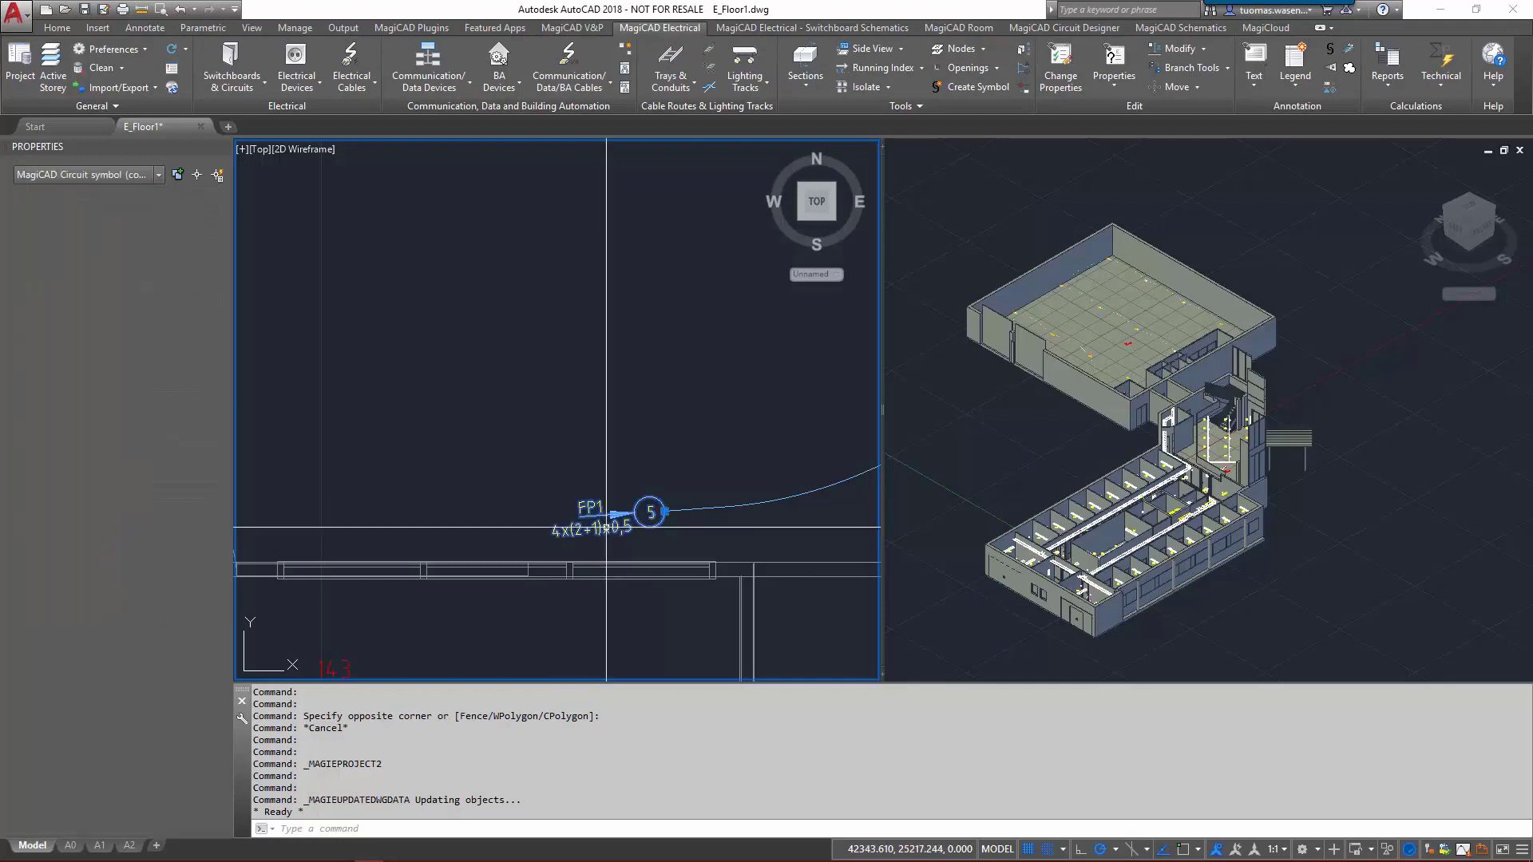
double_click(607, 528)
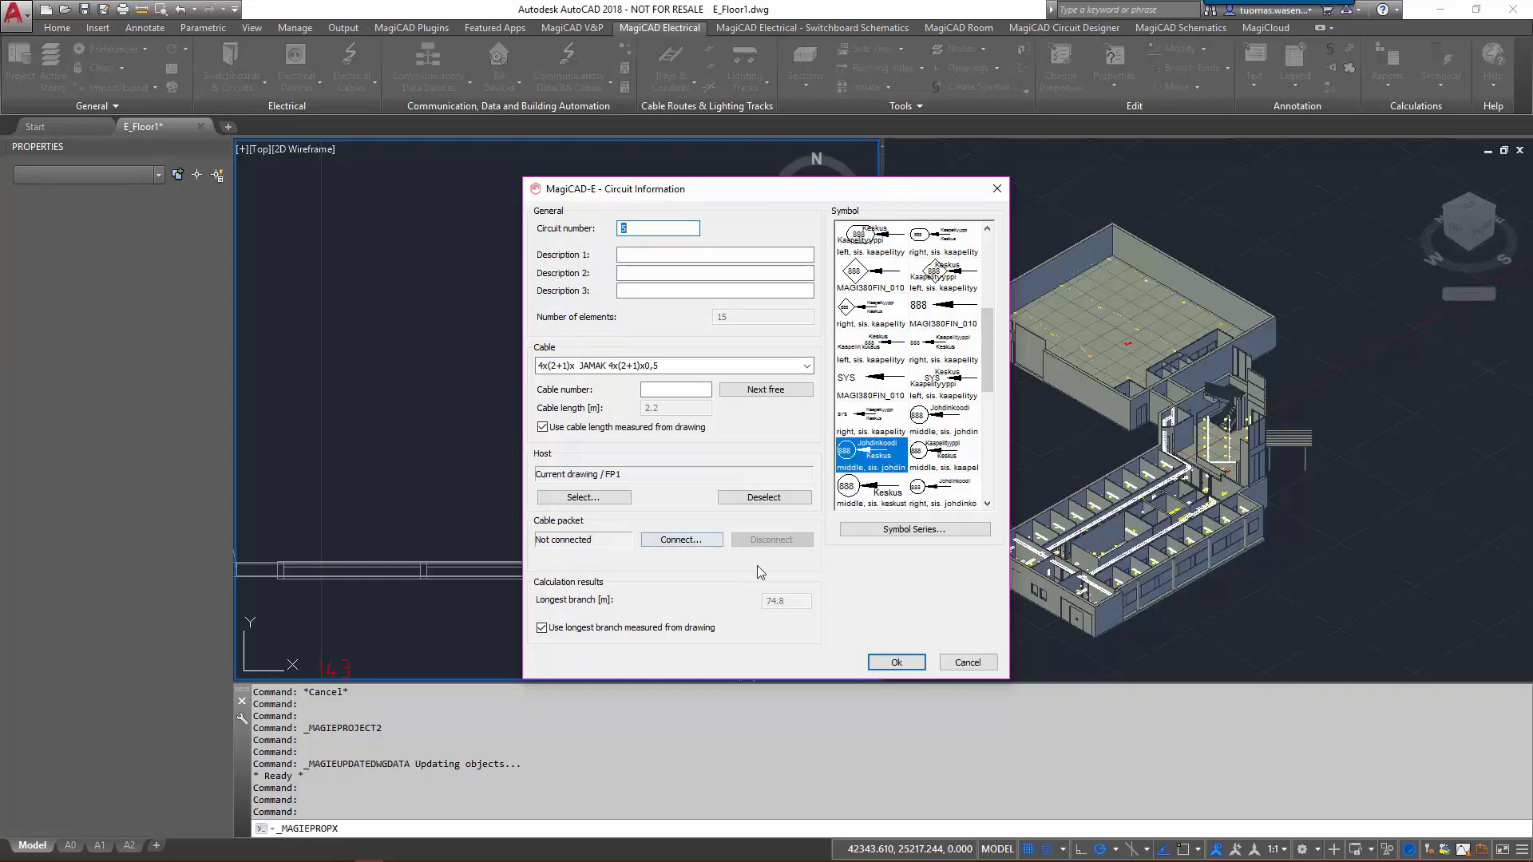
left_click(896, 661)
scroll(632, 479, "down", 2)
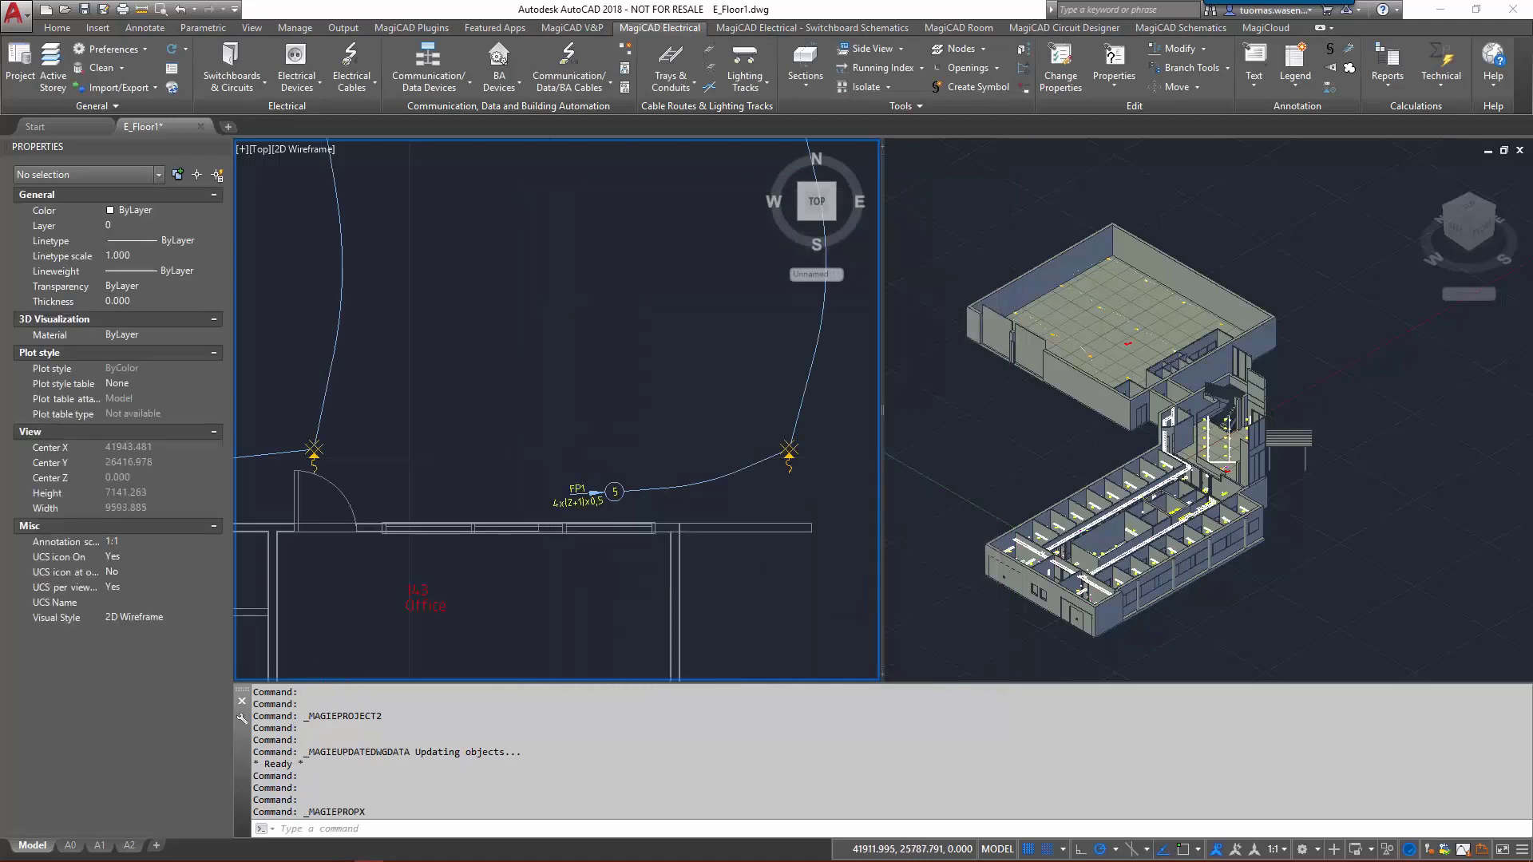
scroll(633, 479, "down", 2)
scroll(632, 480, "down", 2)
scroll(632, 479, "down", 2)
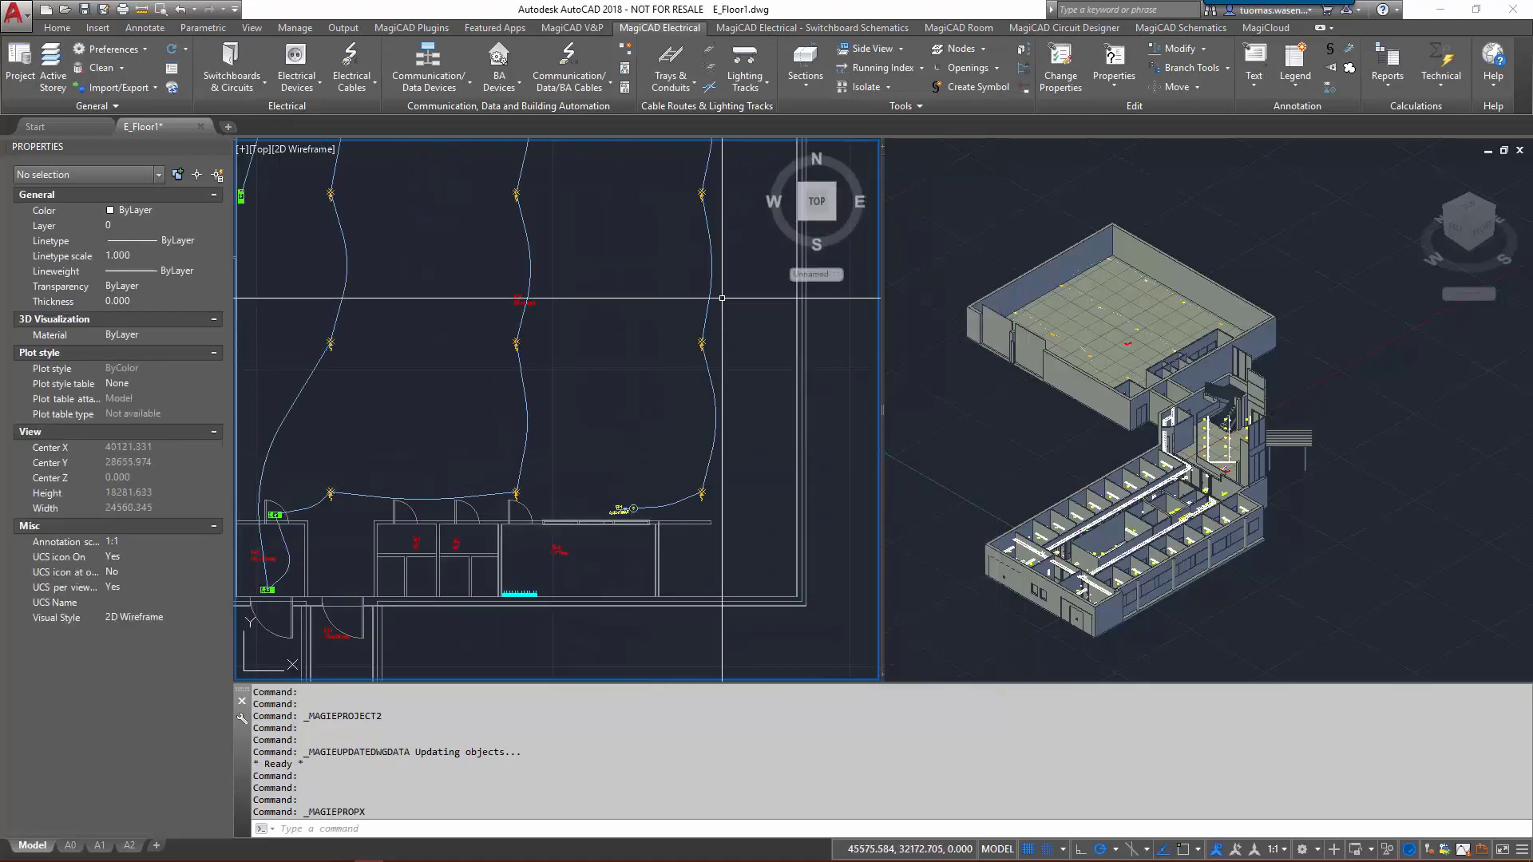
- Install running indexes with text group FP1 Fire Panel 1 and text 01 Loop 1
left_click(902, 72)
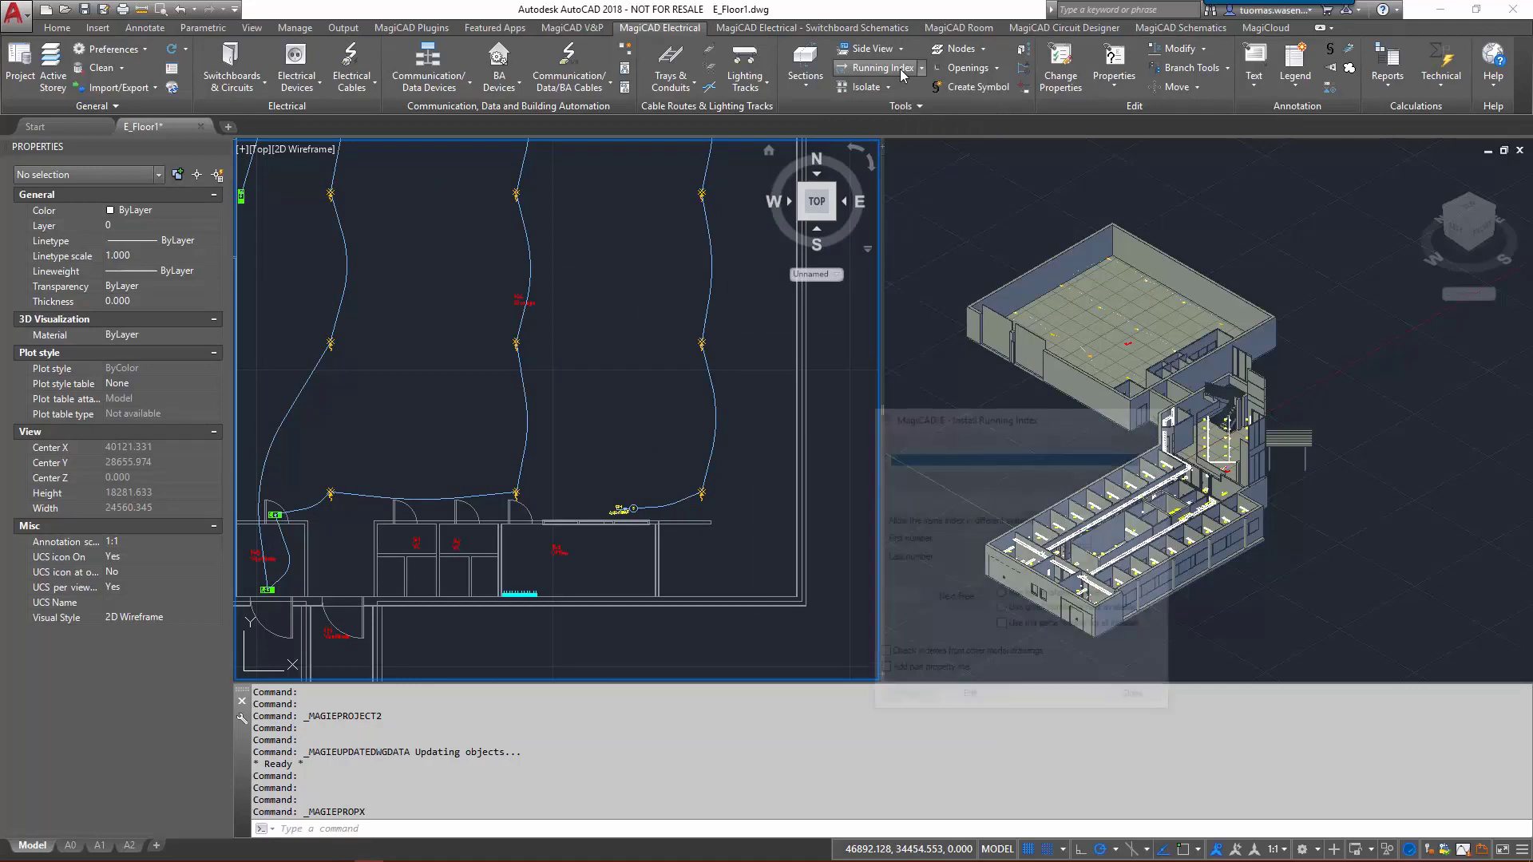
left_click_drag(1053, 416, 1063, 249)
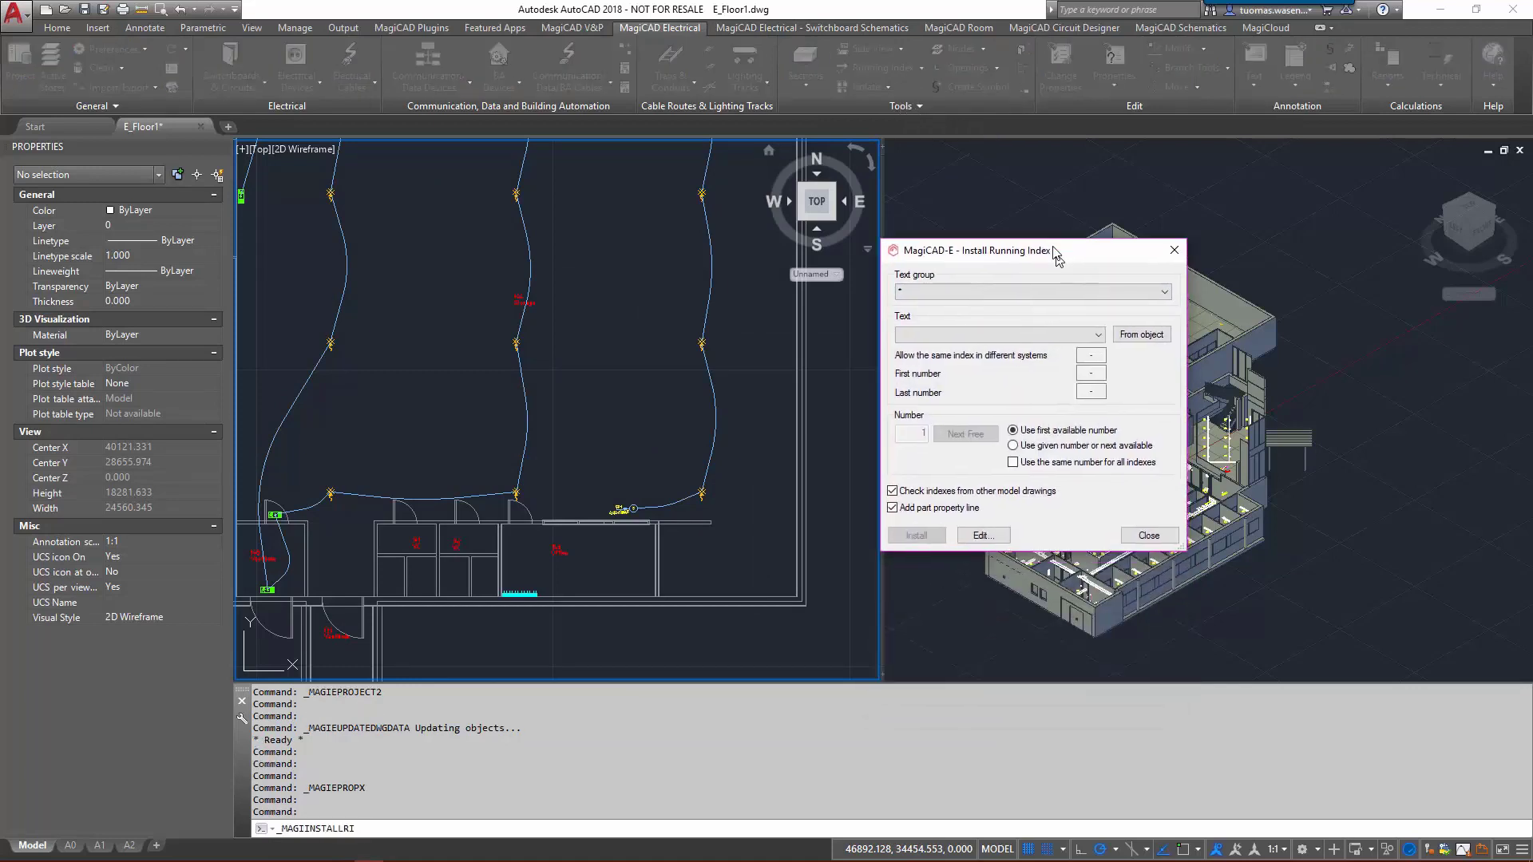
left_click(1031, 288)
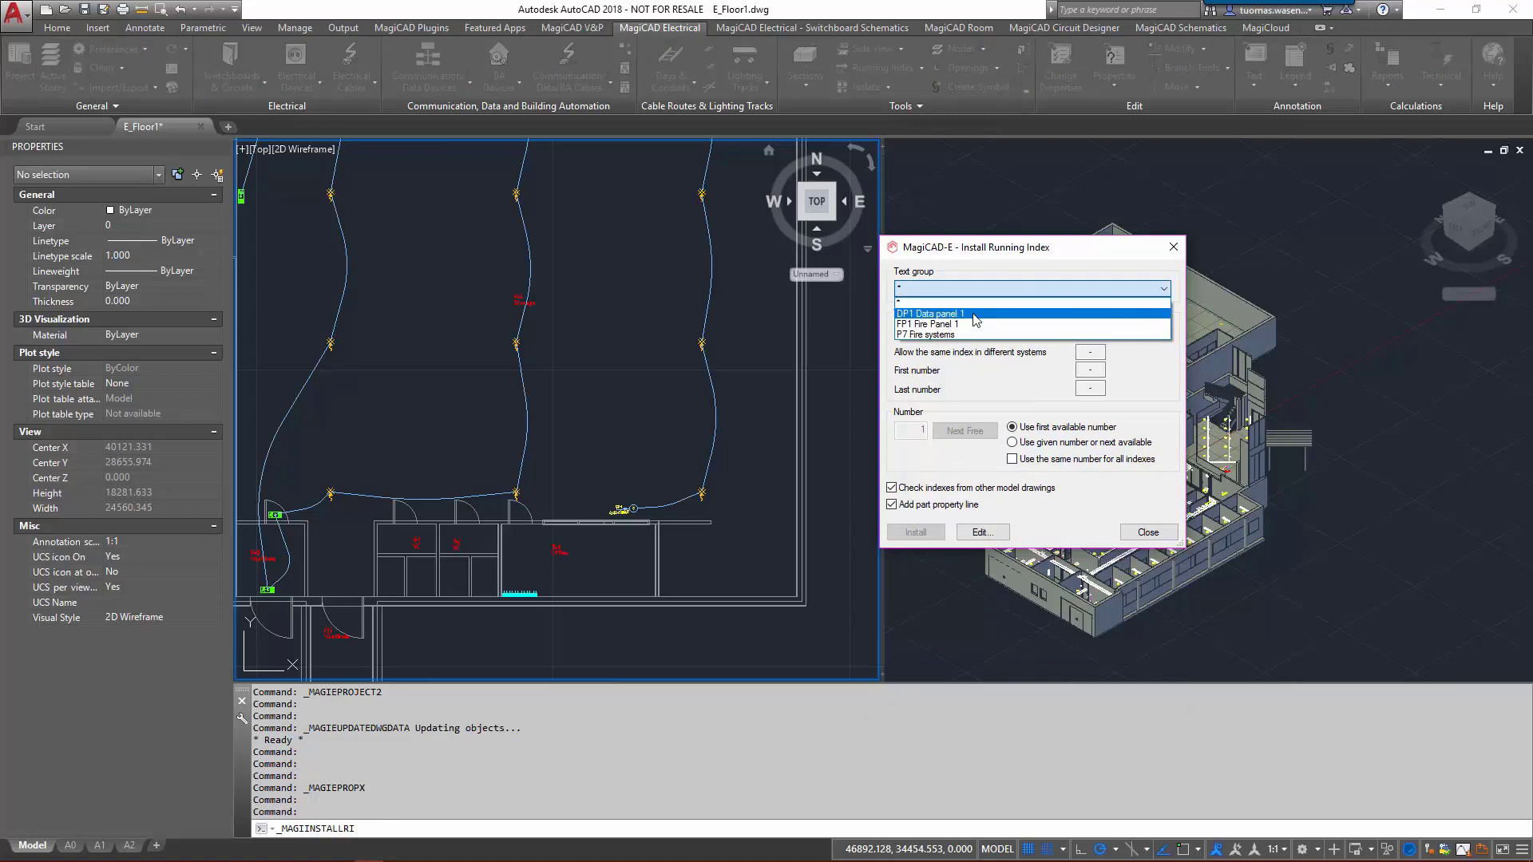
left_click(949, 324)
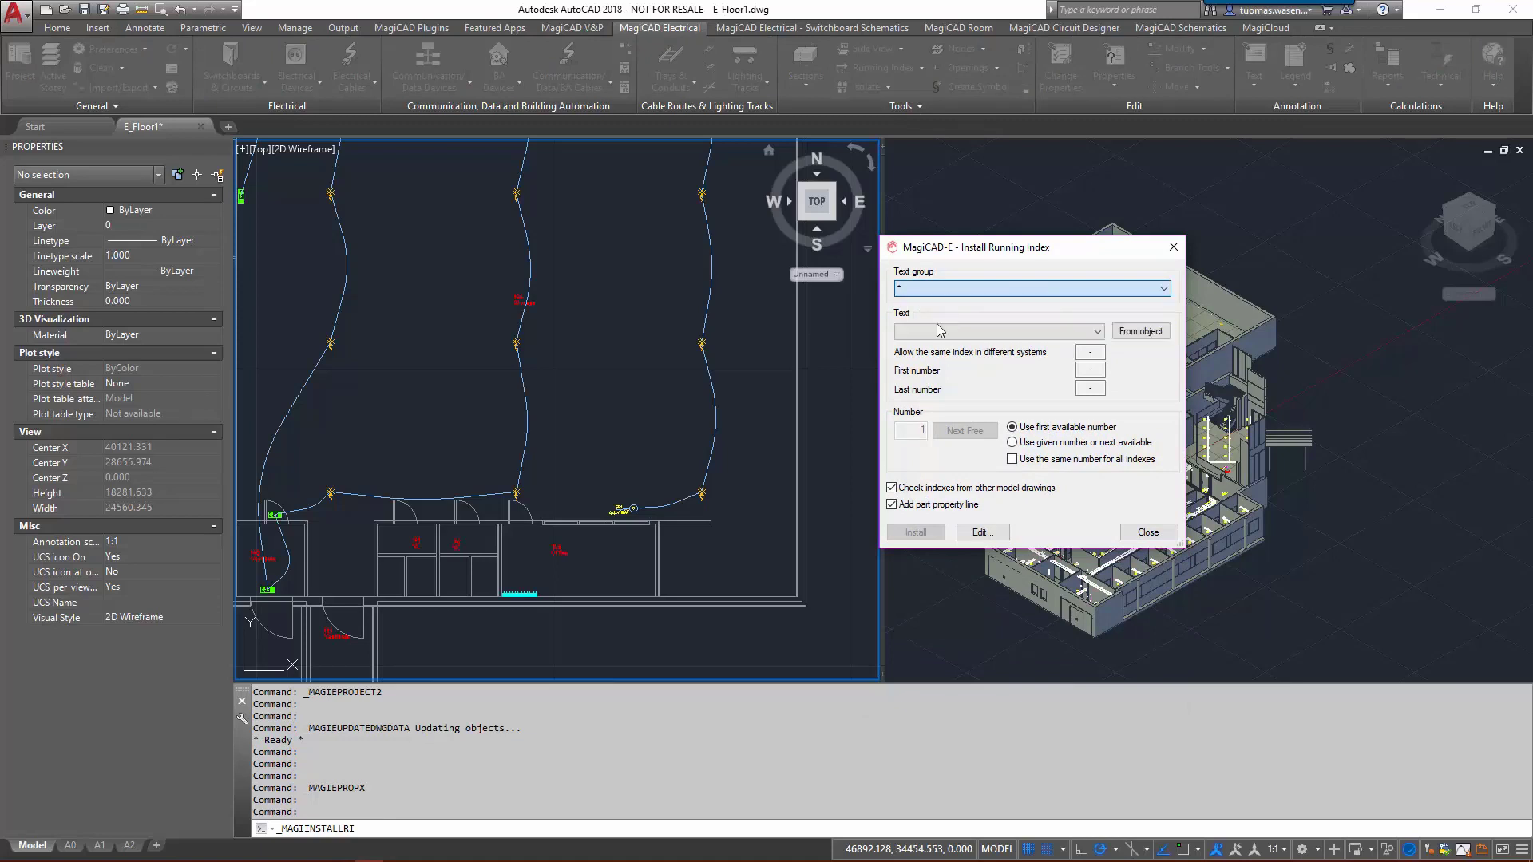
left_click(971, 332)
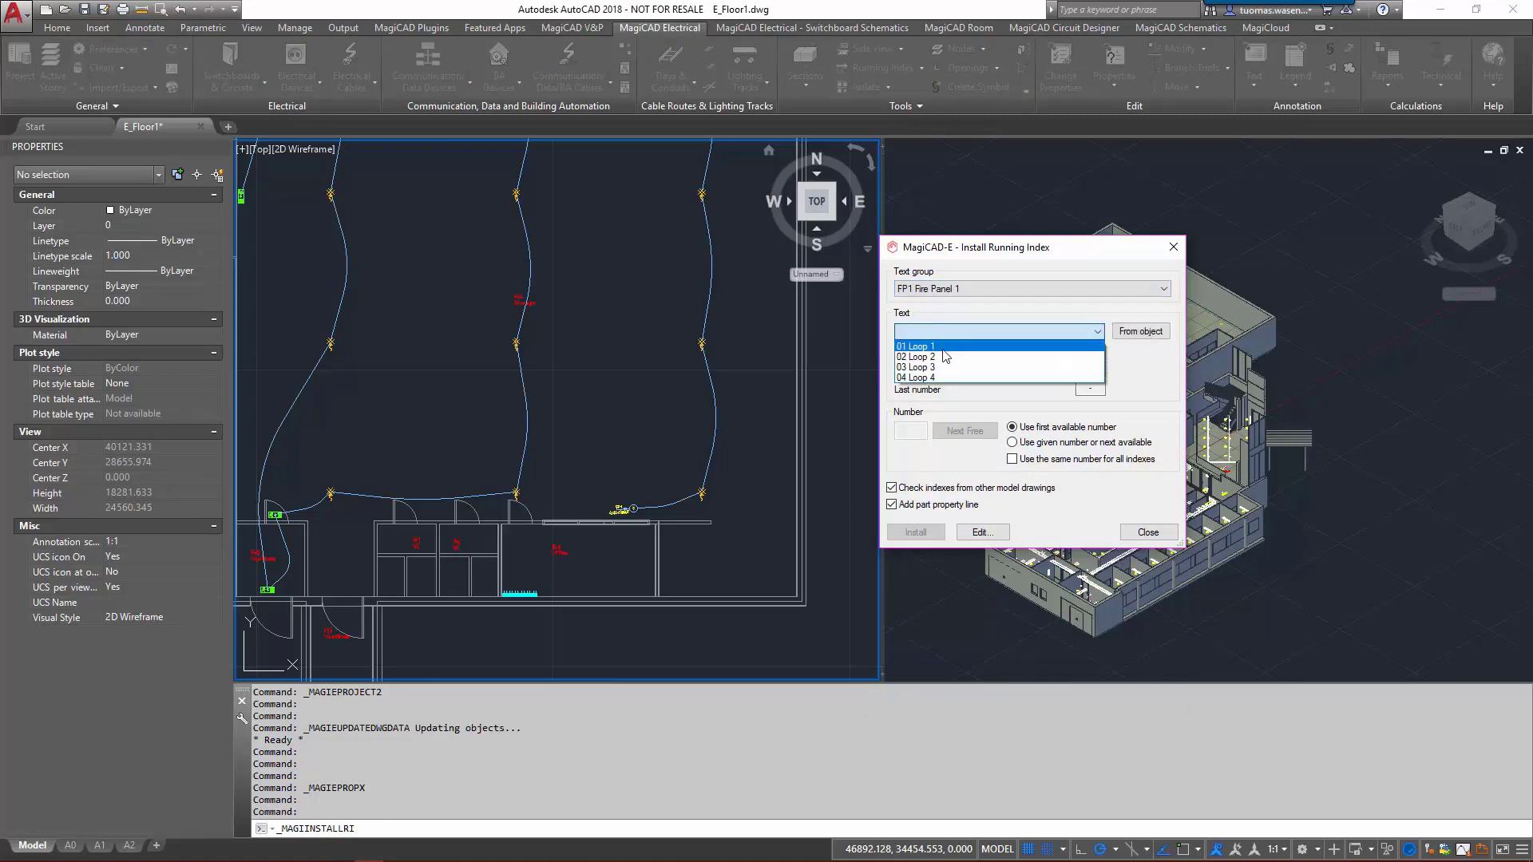
left_click(935, 346)
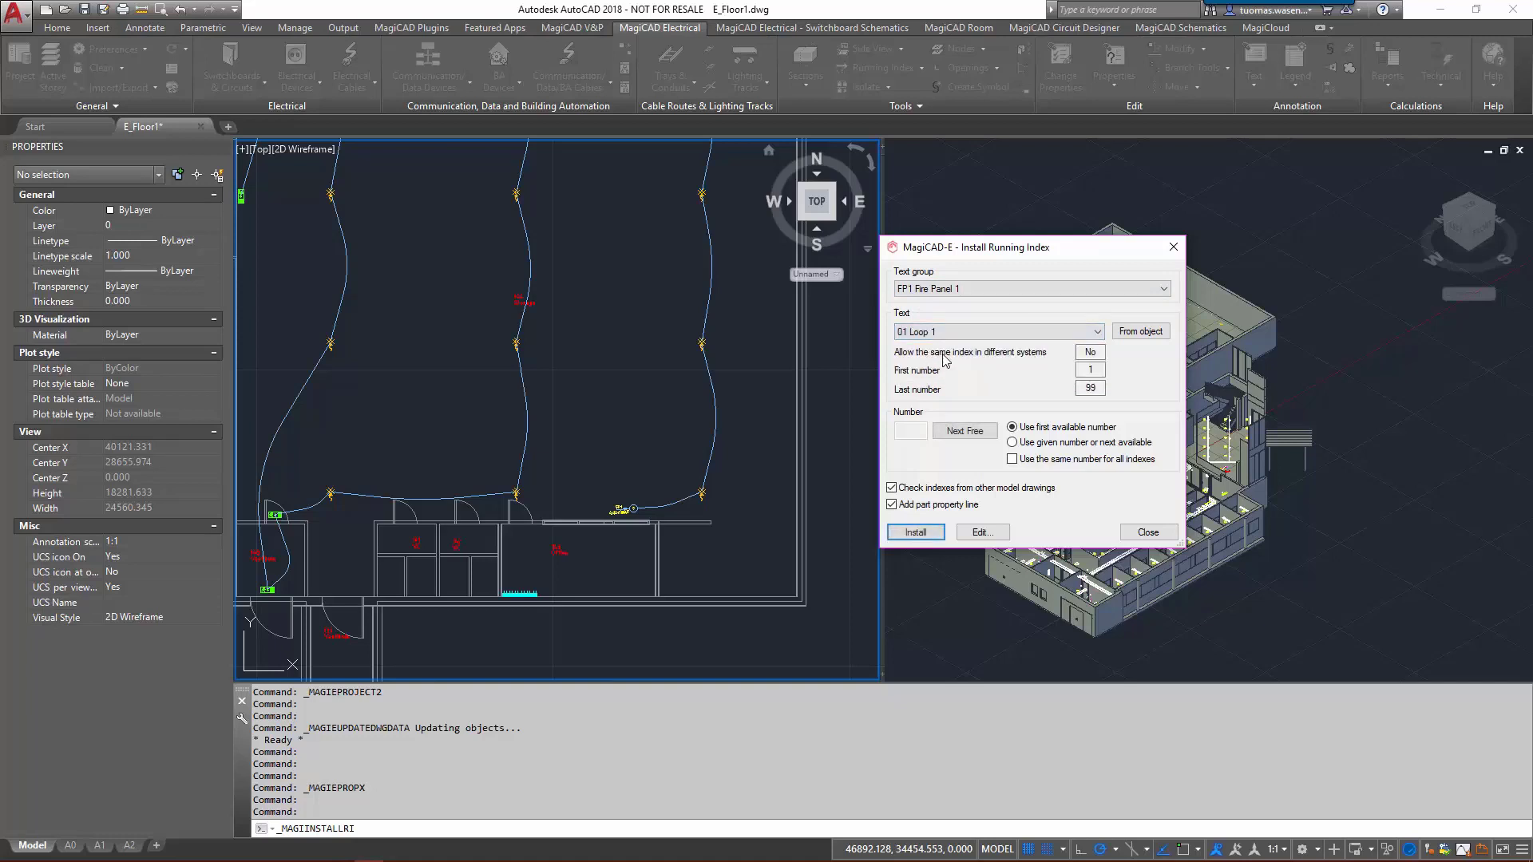
left_click(915, 532)
- Tag the first detector FP1 01-034, then number the loop through 01-048 using Between
left_click(918, 534)
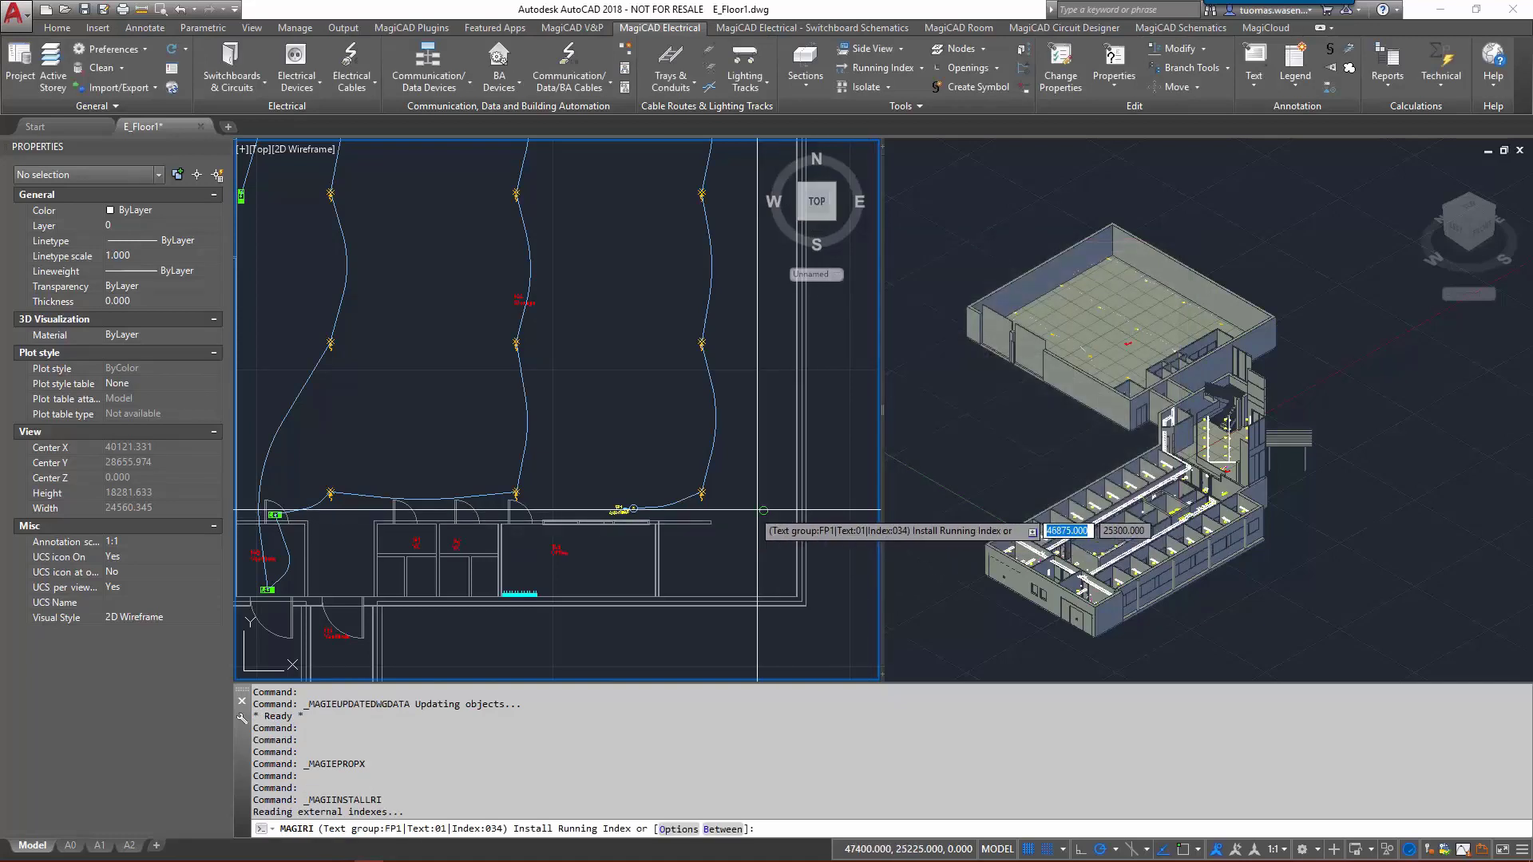
scroll(697, 509, "up", 3)
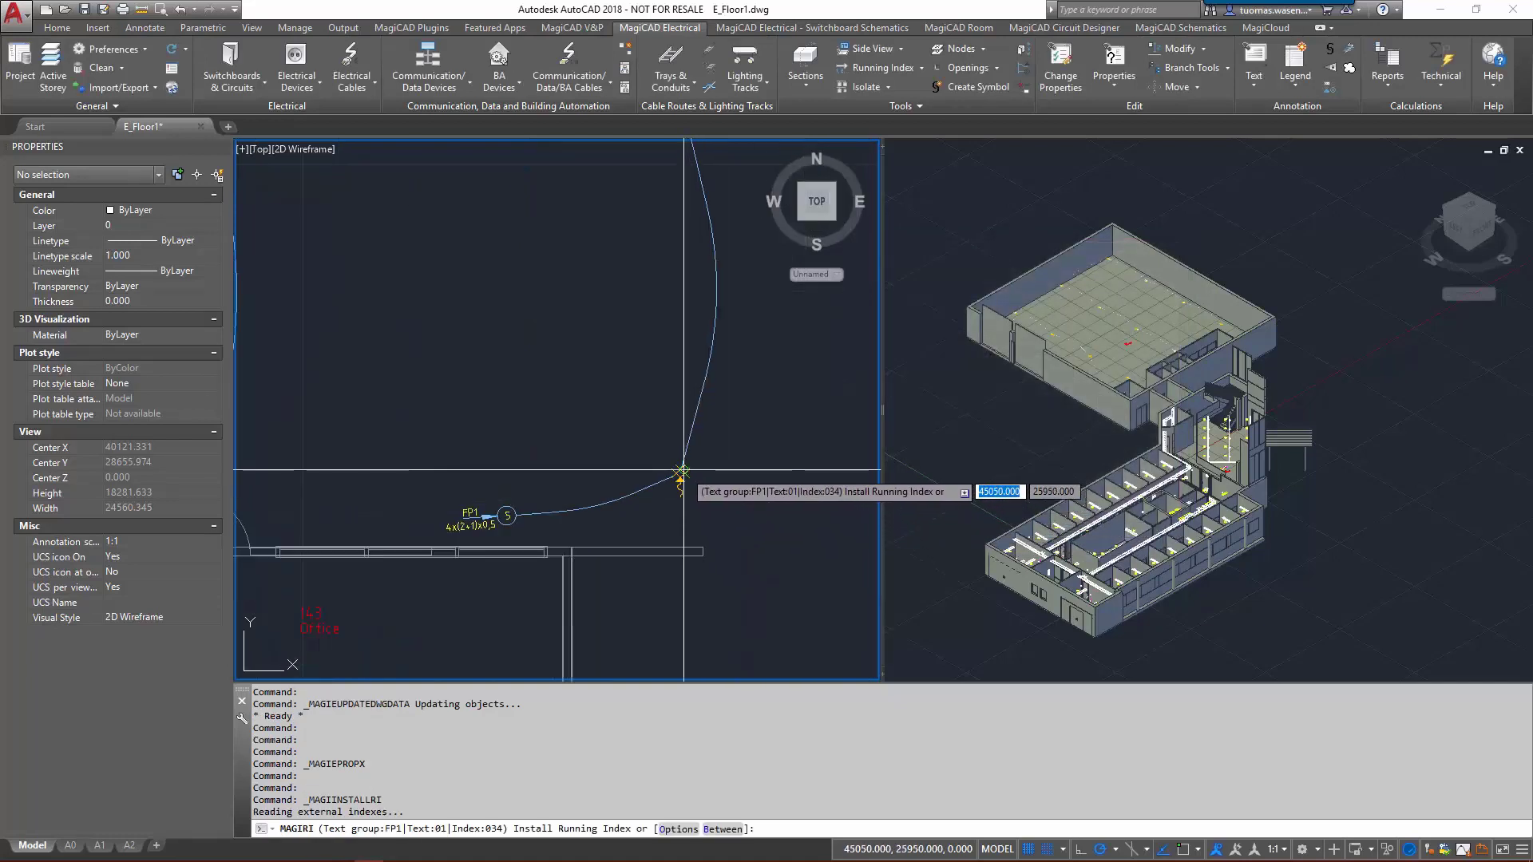
scroll(695, 491, "up", 2)
left_click(679, 486)
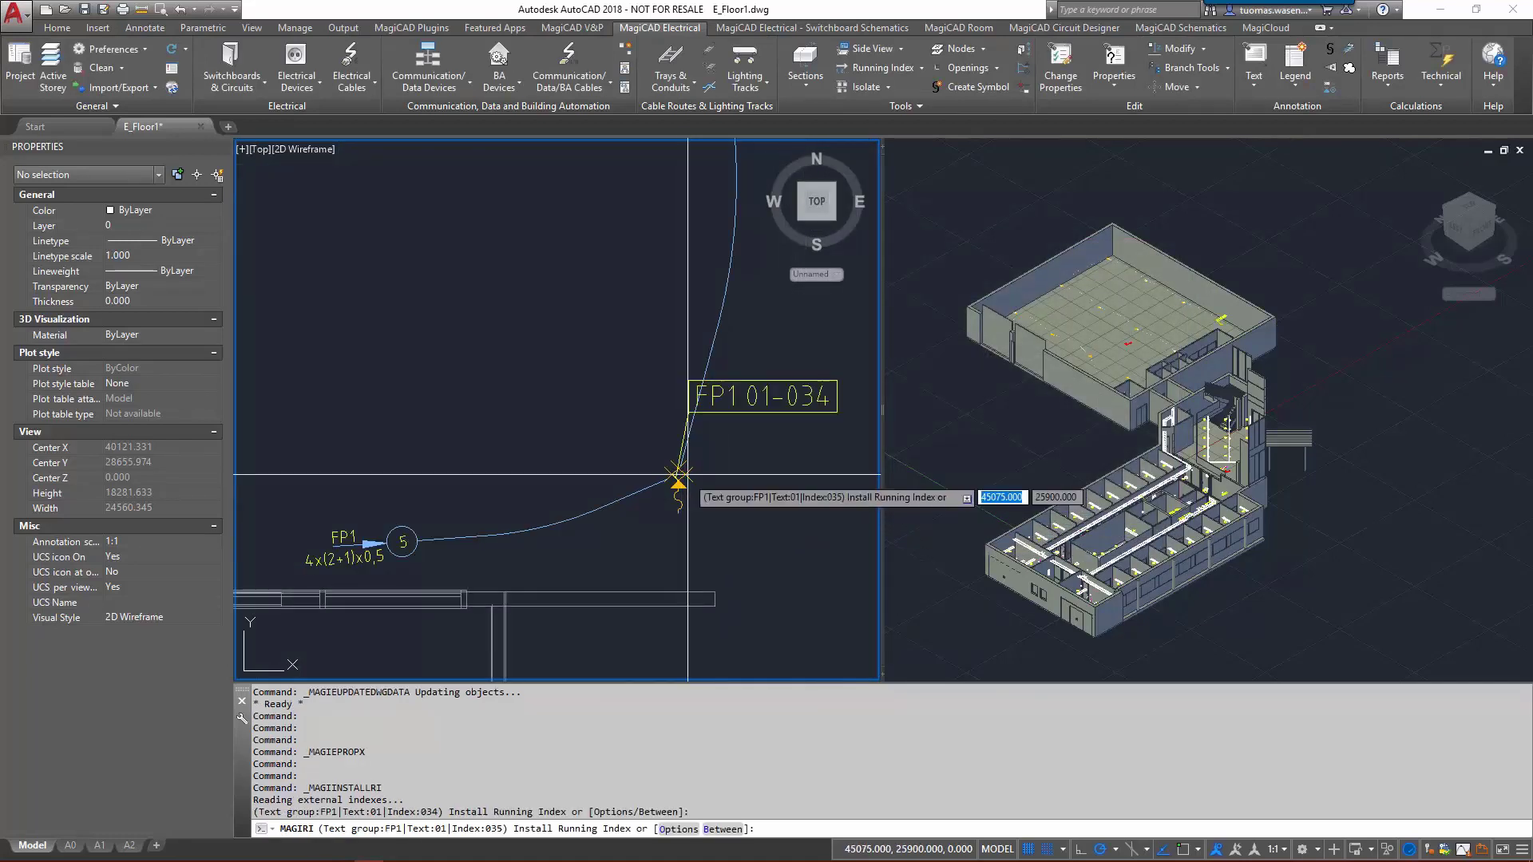
scroll(720, 503, "down", 2)
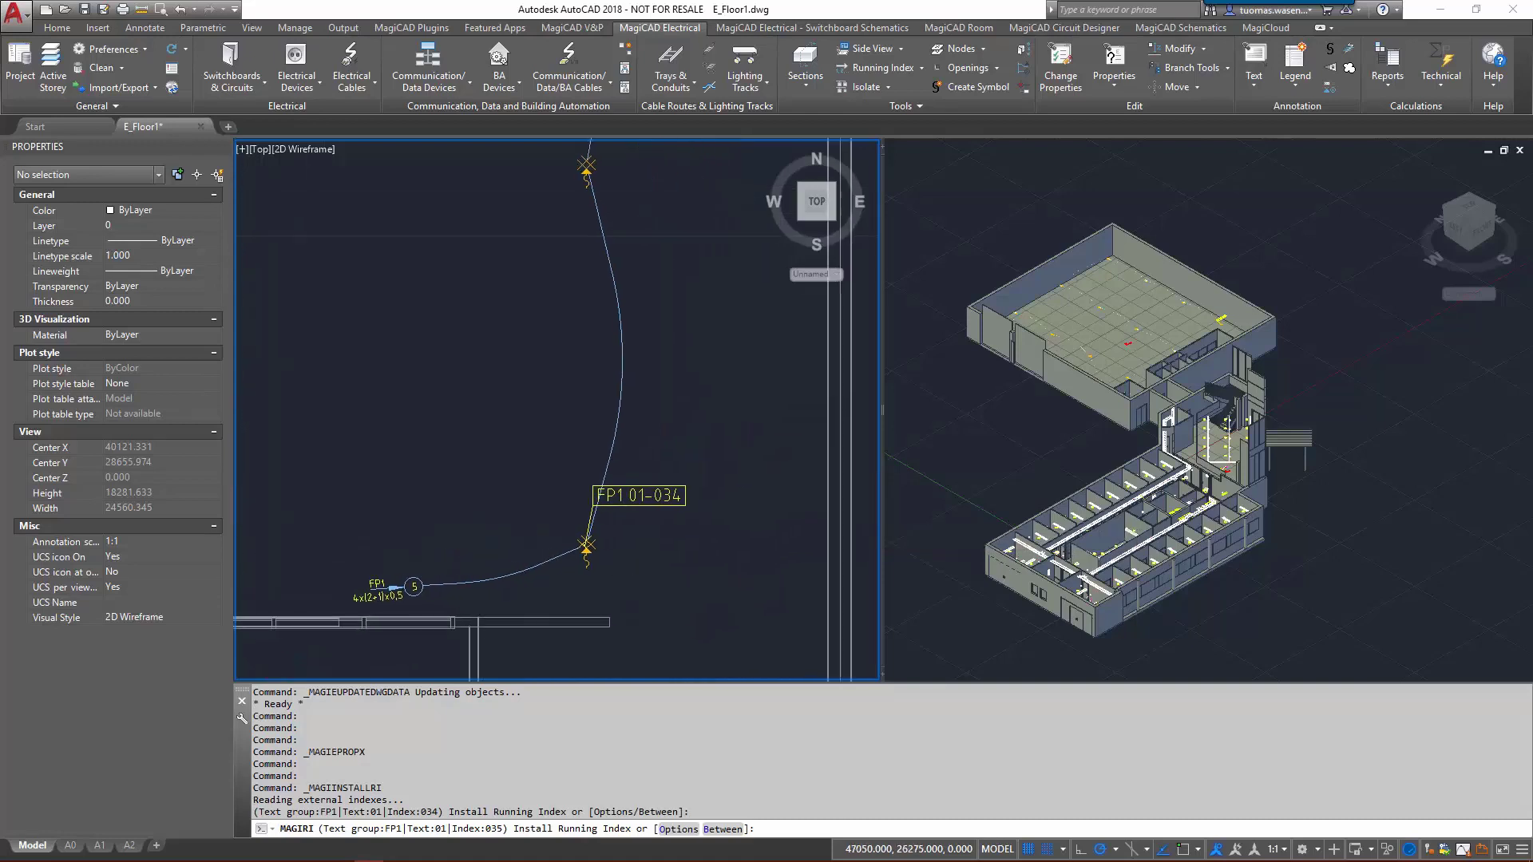
scroll(623, 395, "down", 1)
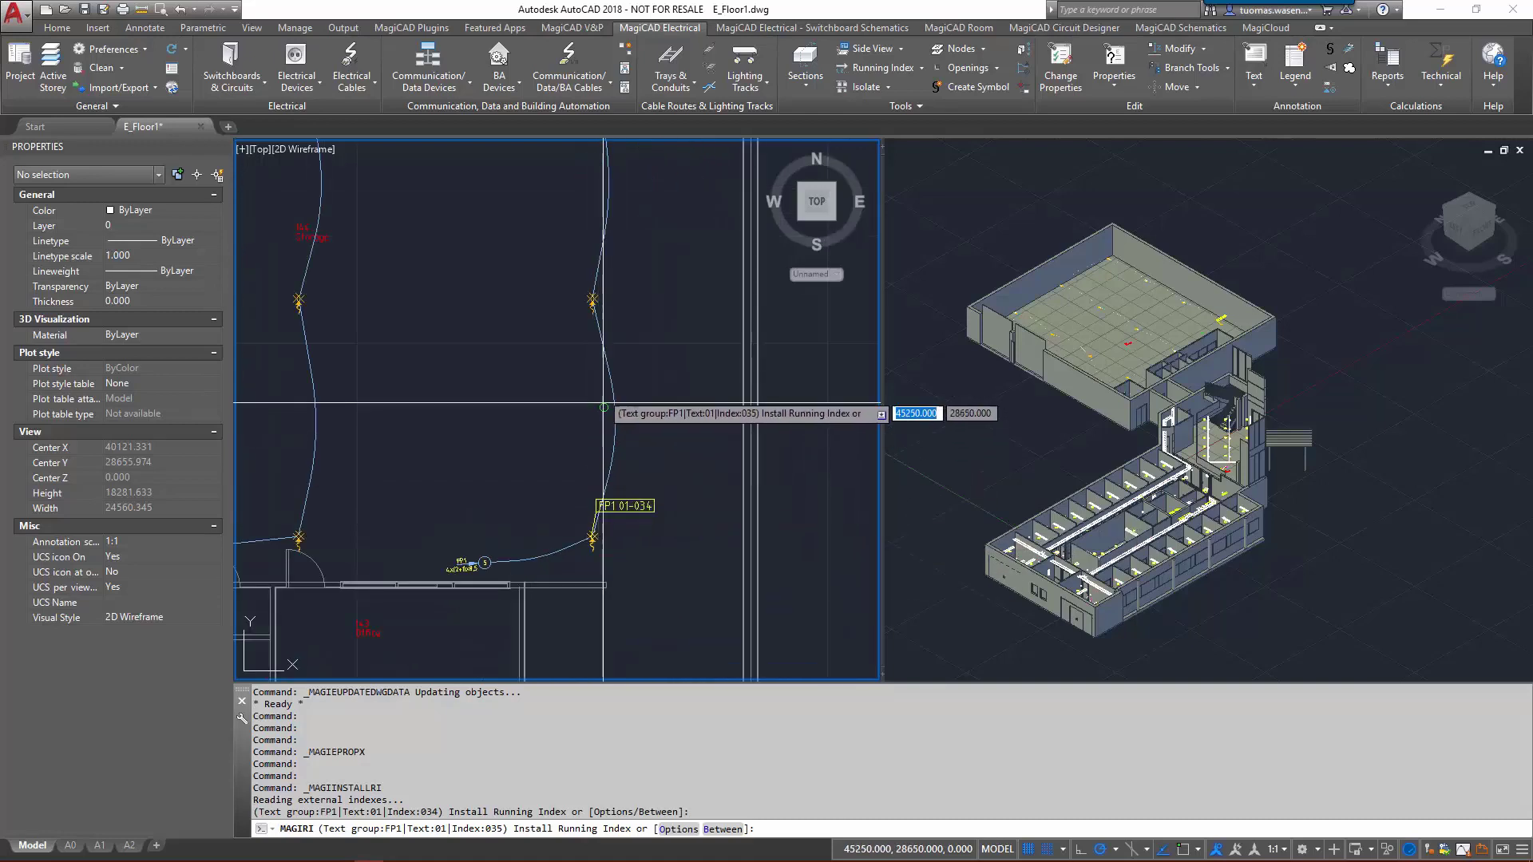
right_click(560, 326)
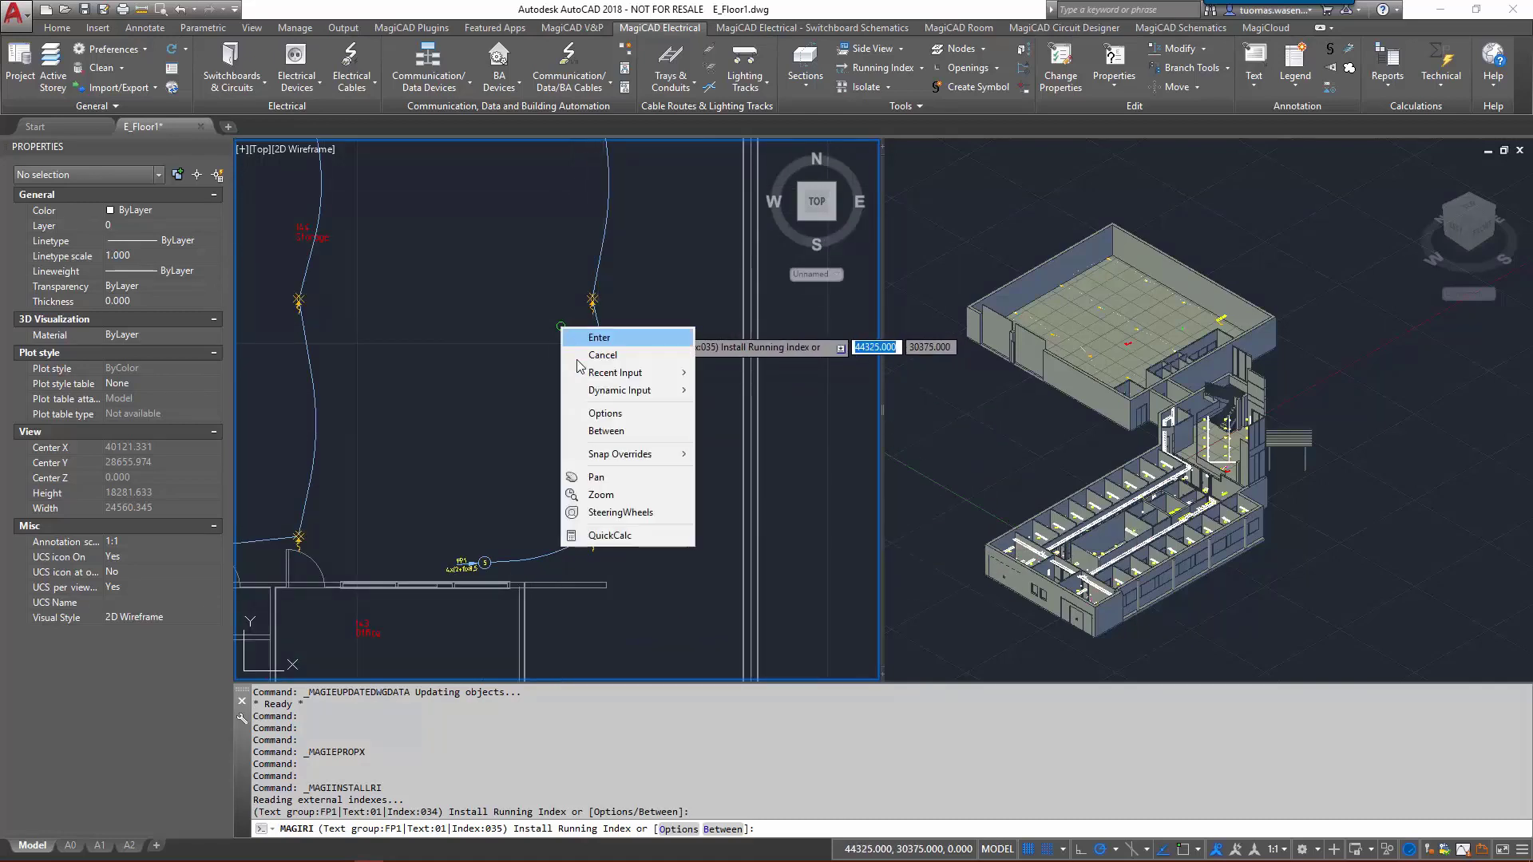
left_click(623, 434)
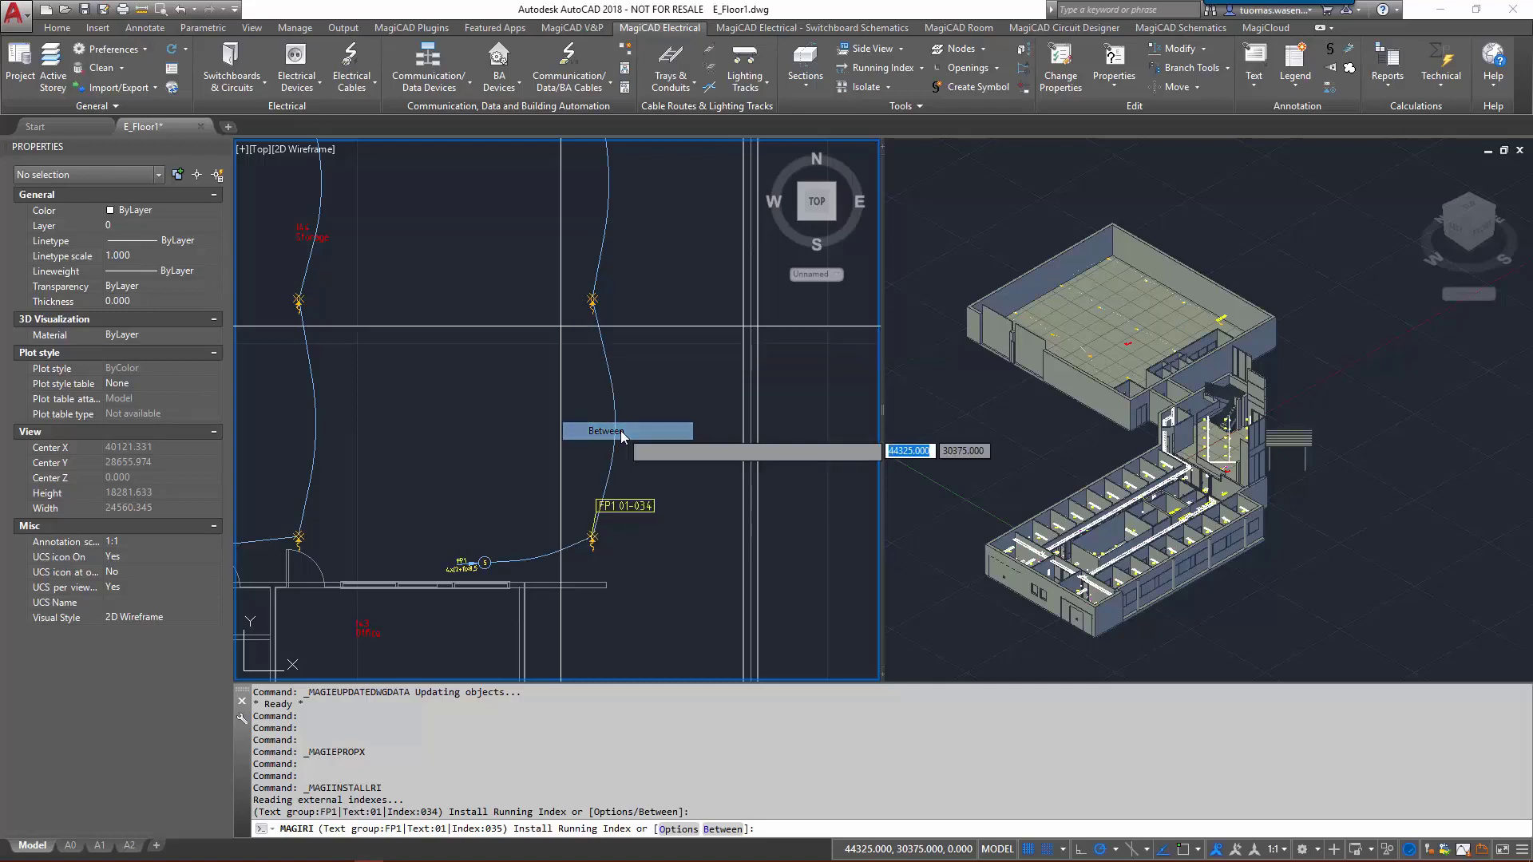
left_click(595, 299)
scroll(595, 300, "down", 5)
middle_click_drag(482, 386, 507, 398)
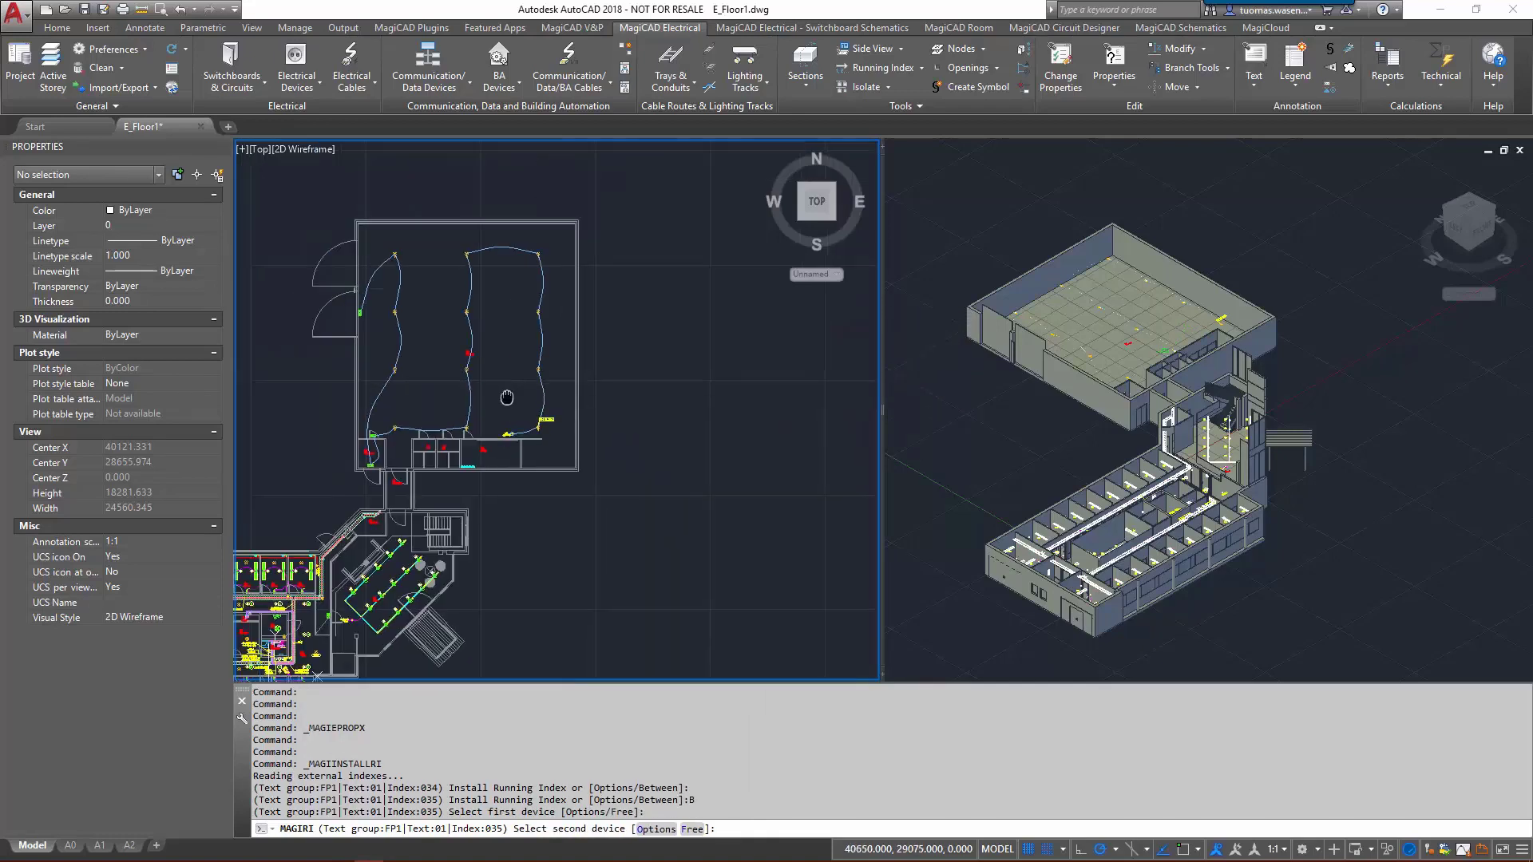
scroll(468, 360, "up", 5)
scroll(467, 360, "up", 3)
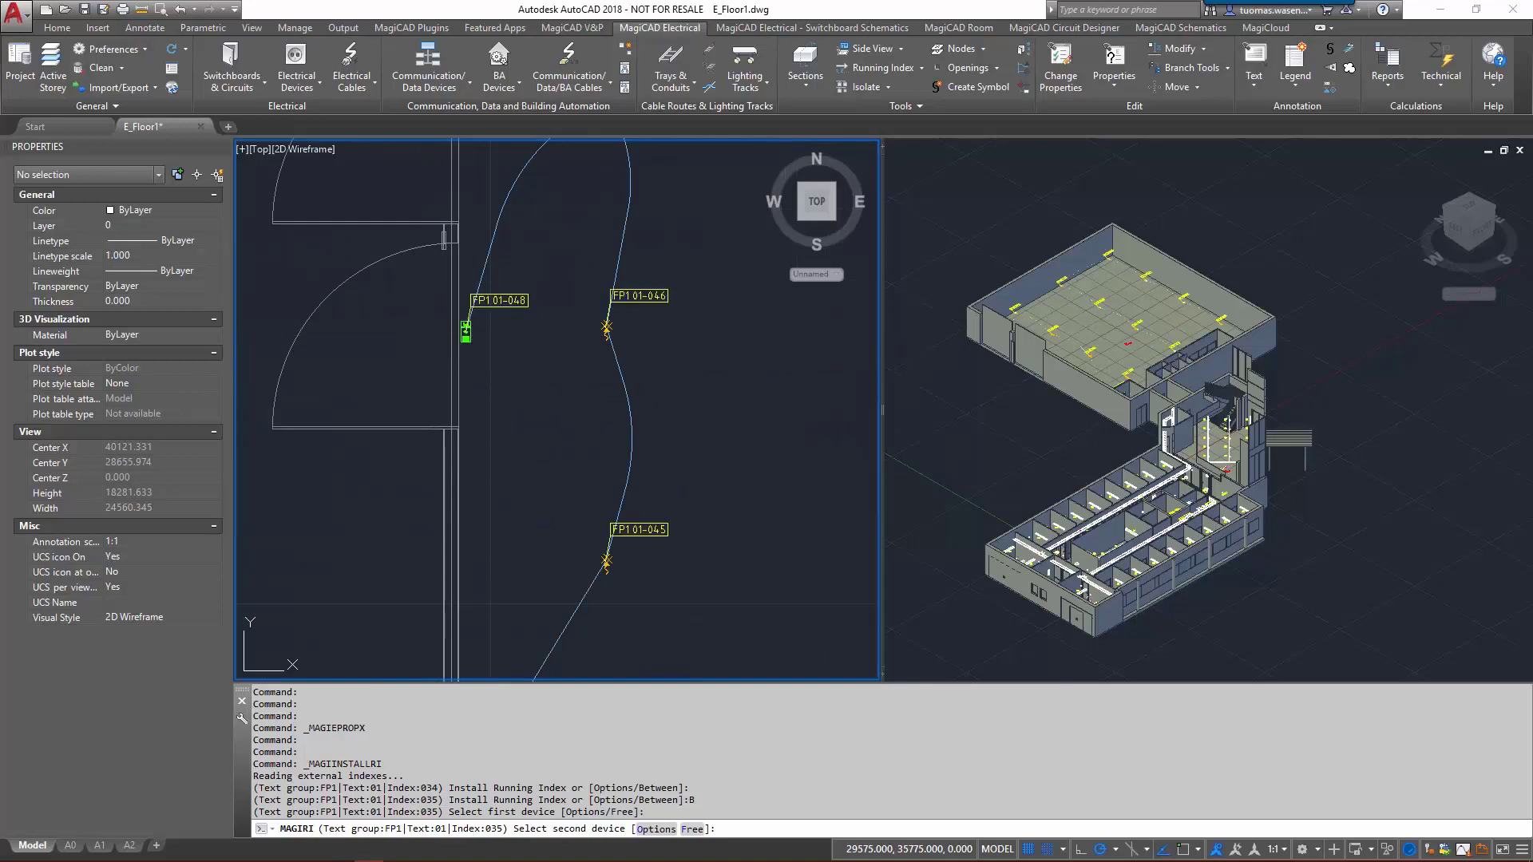
left_click(607, 330)
scroll(575, 360, "down", 5)
scroll(672, 383, "up", 2)
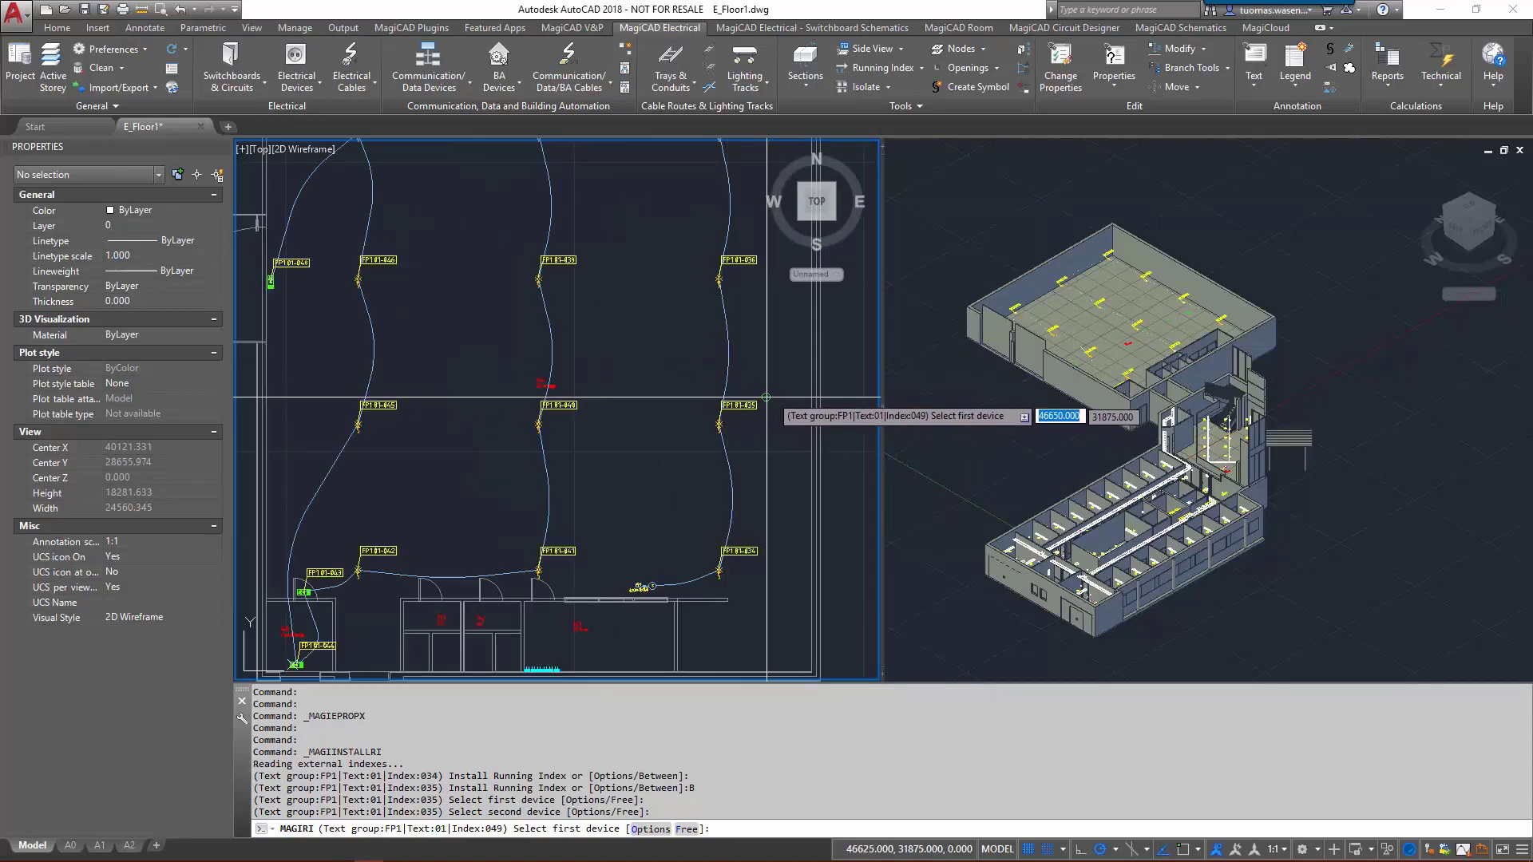
scroll(766, 399, "up", 3)
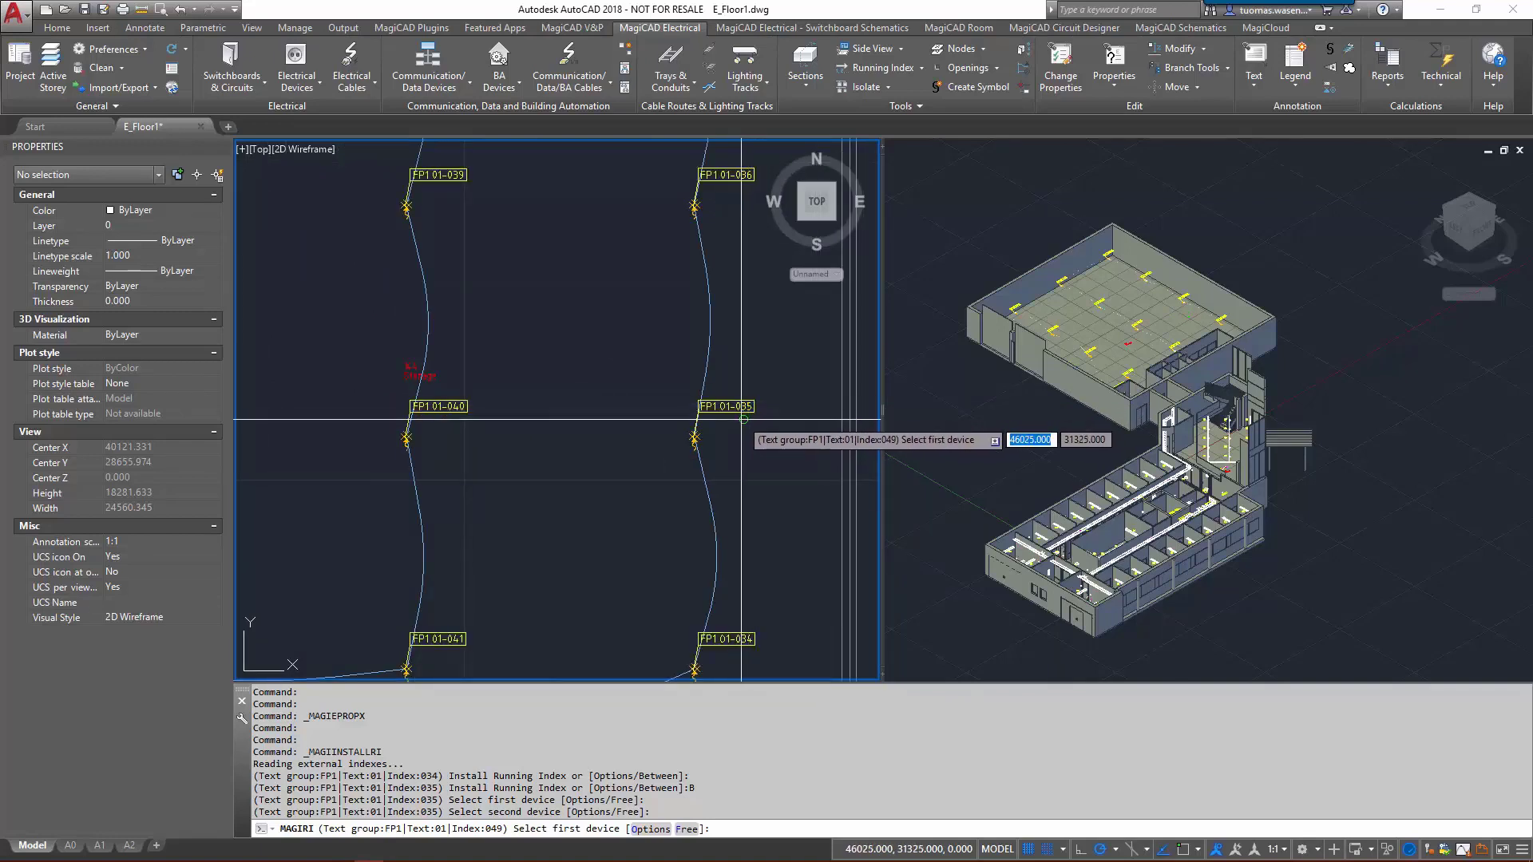
scroll(564, 408, "down", 3)
scroll(564, 407, "down", 2)
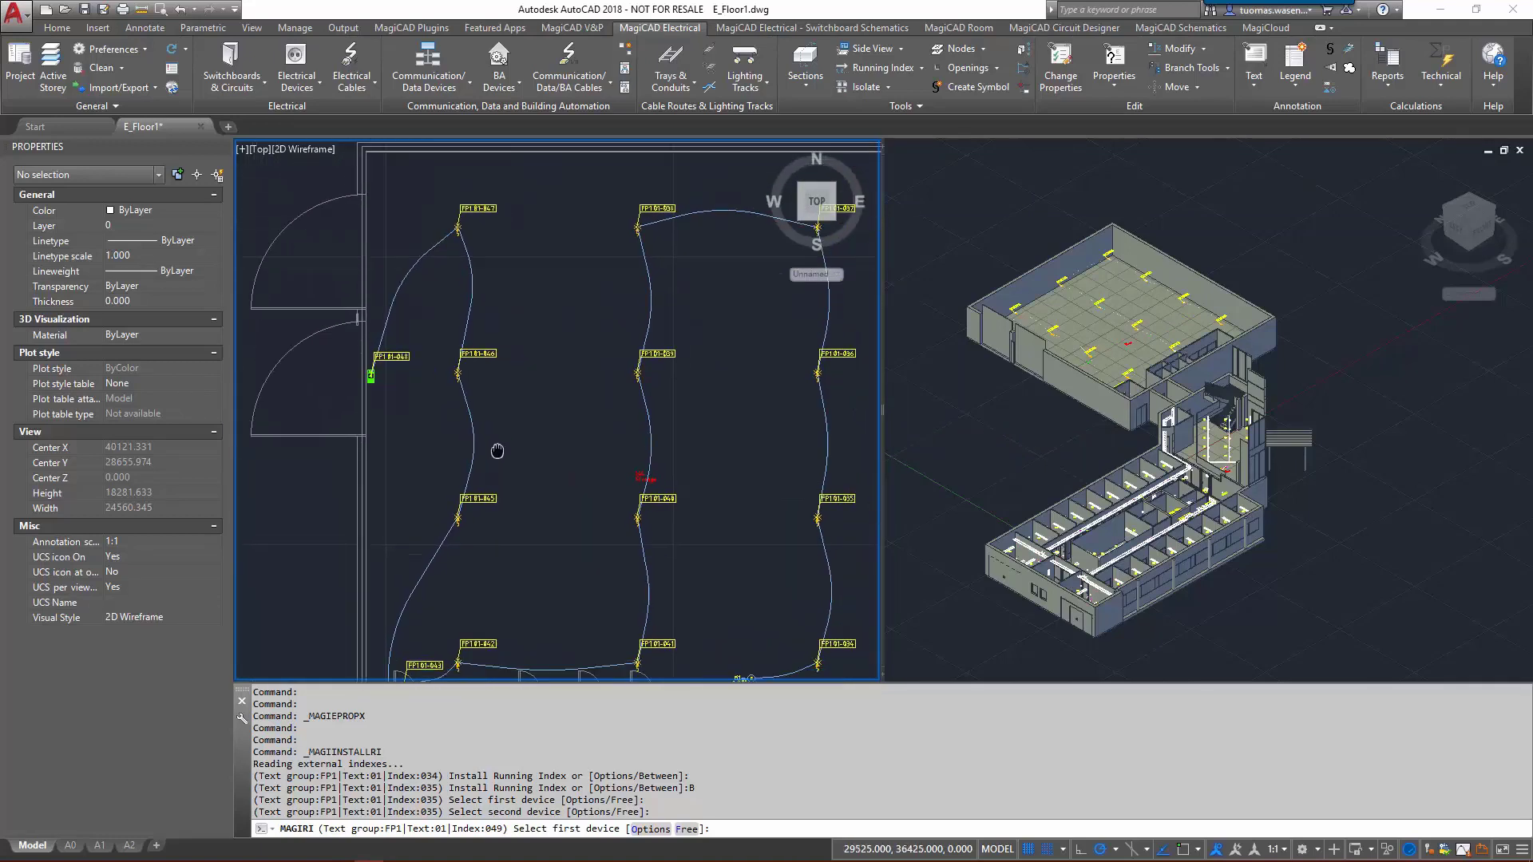
scroll(395, 376, "up", 2)
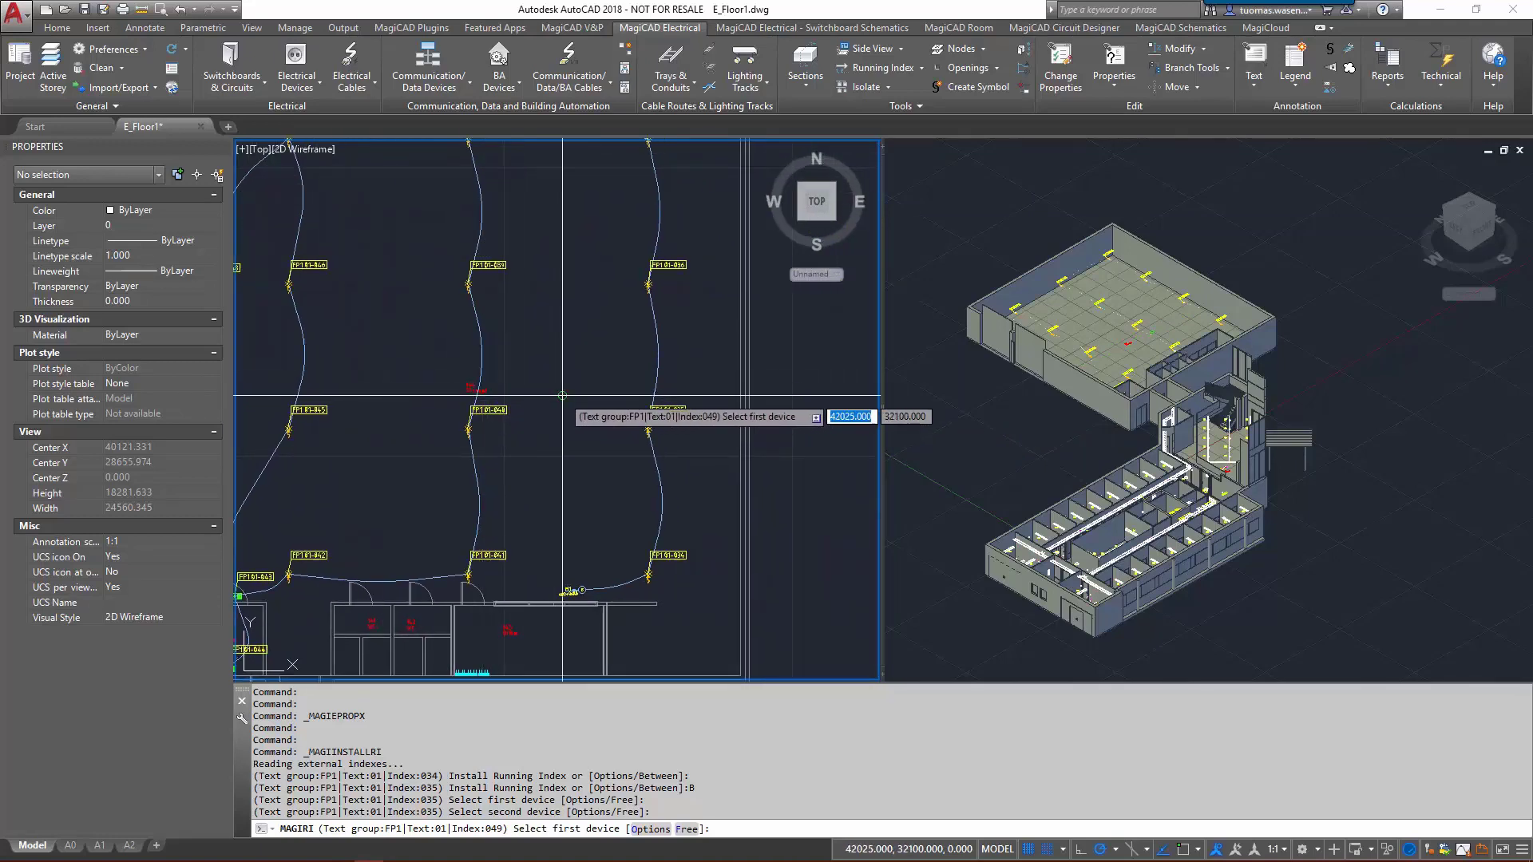
- Cancel running index placement and clear the index labels from the detectors
key("Escape")
left_click(102, 67)
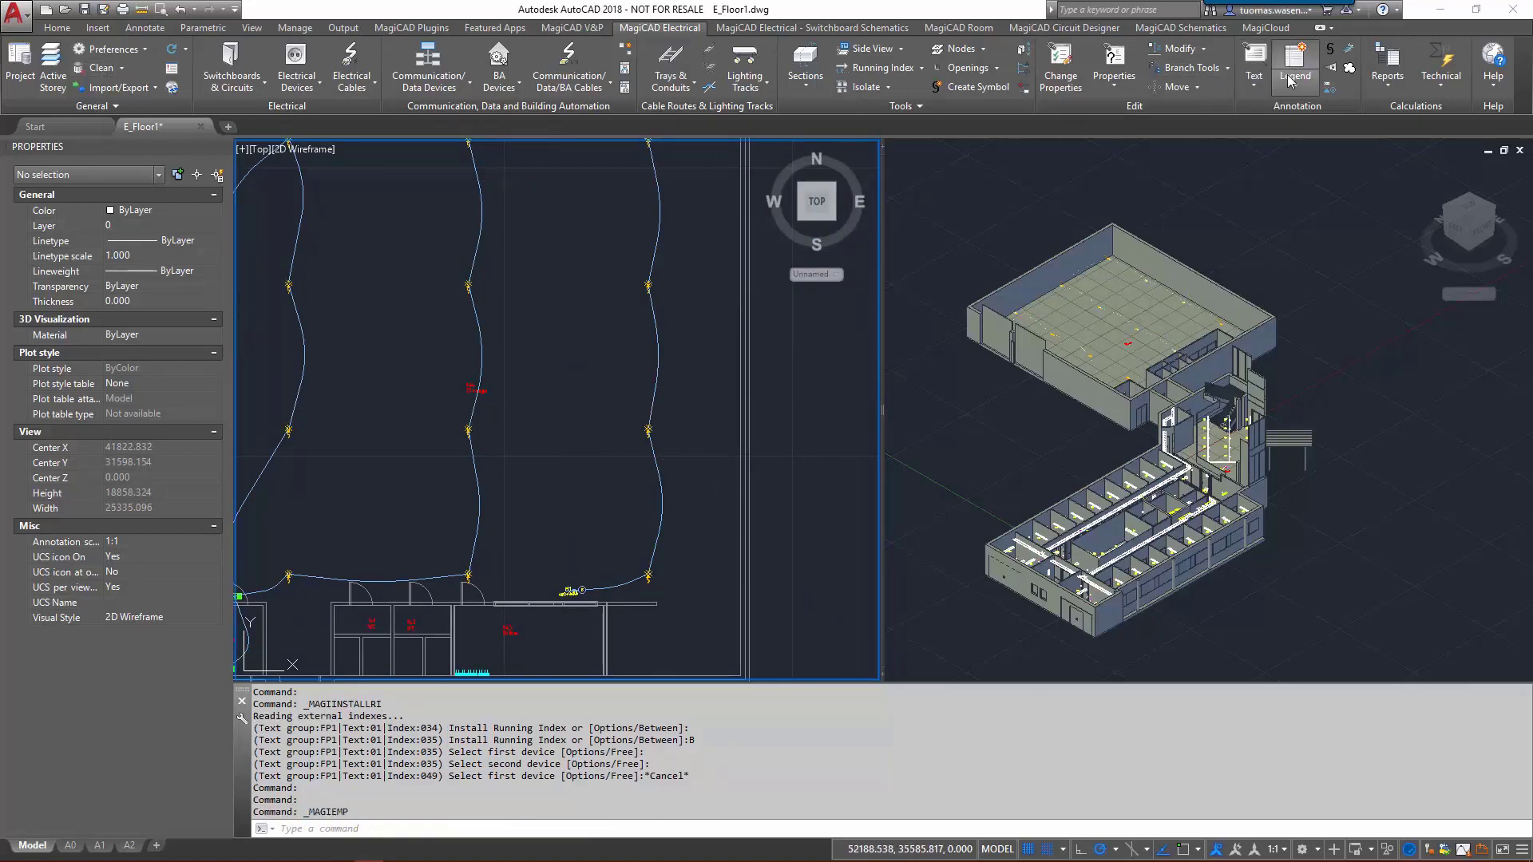
- Choose the oval-framed Object ID text model for annotation
left_click(1255, 63)
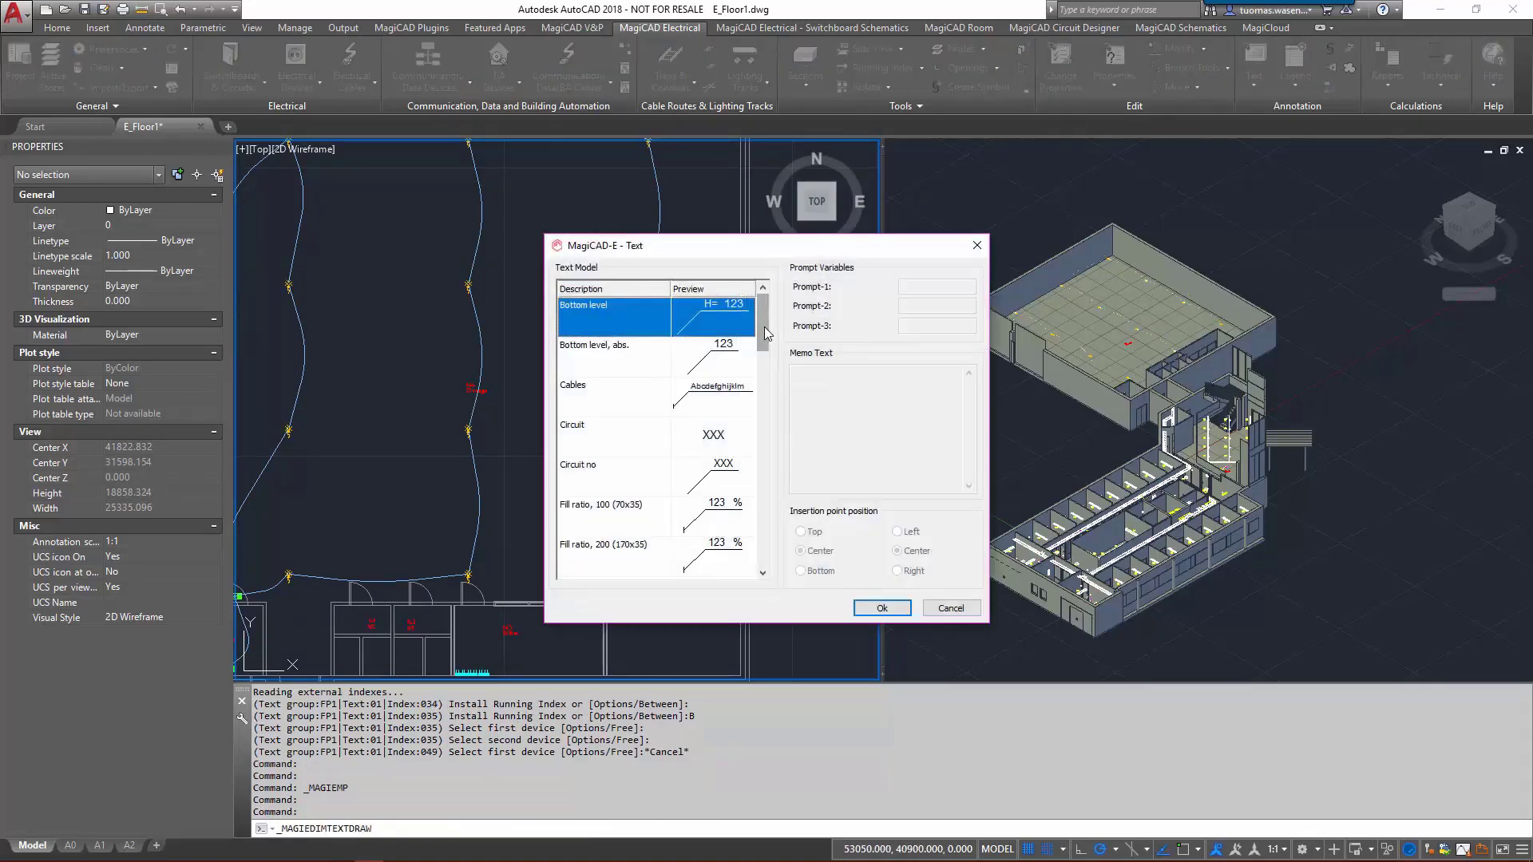
left_click_drag(765, 311, 763, 425)
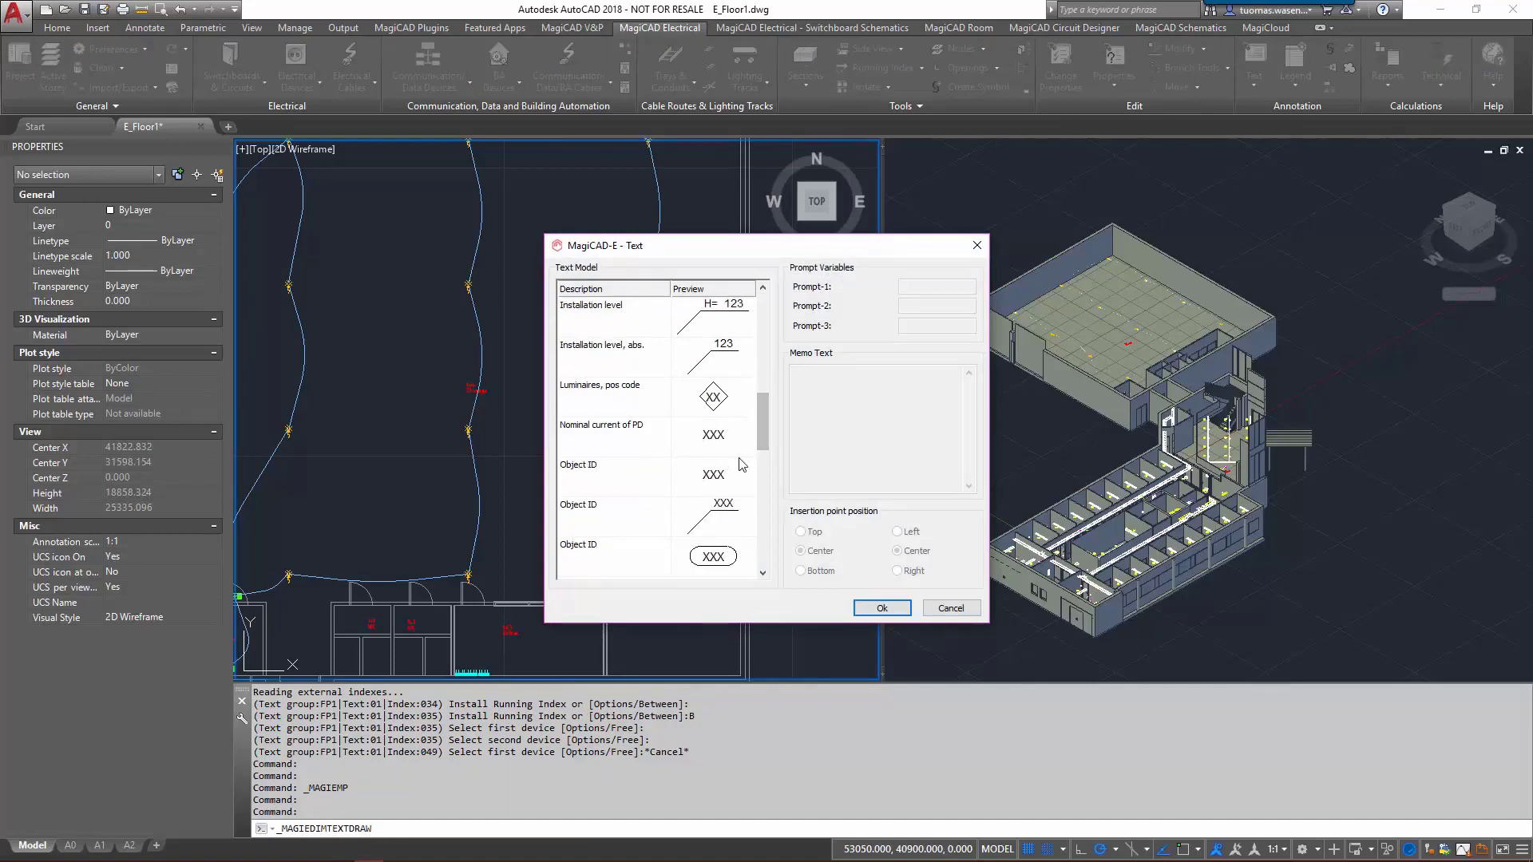
left_click(712, 557)
left_click(881, 609)
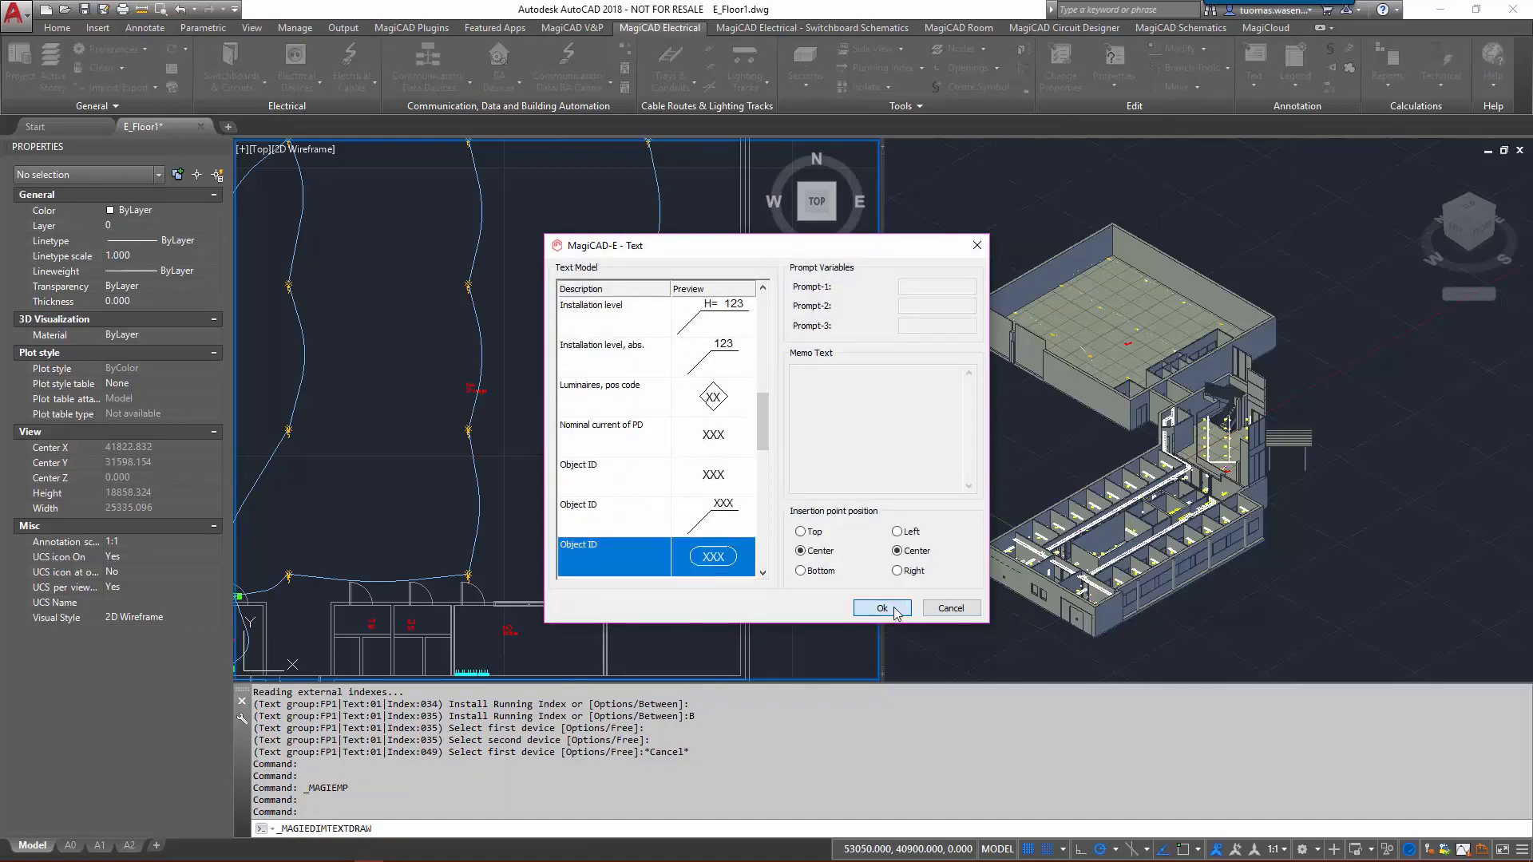
scroll(641, 583, "up", 6)
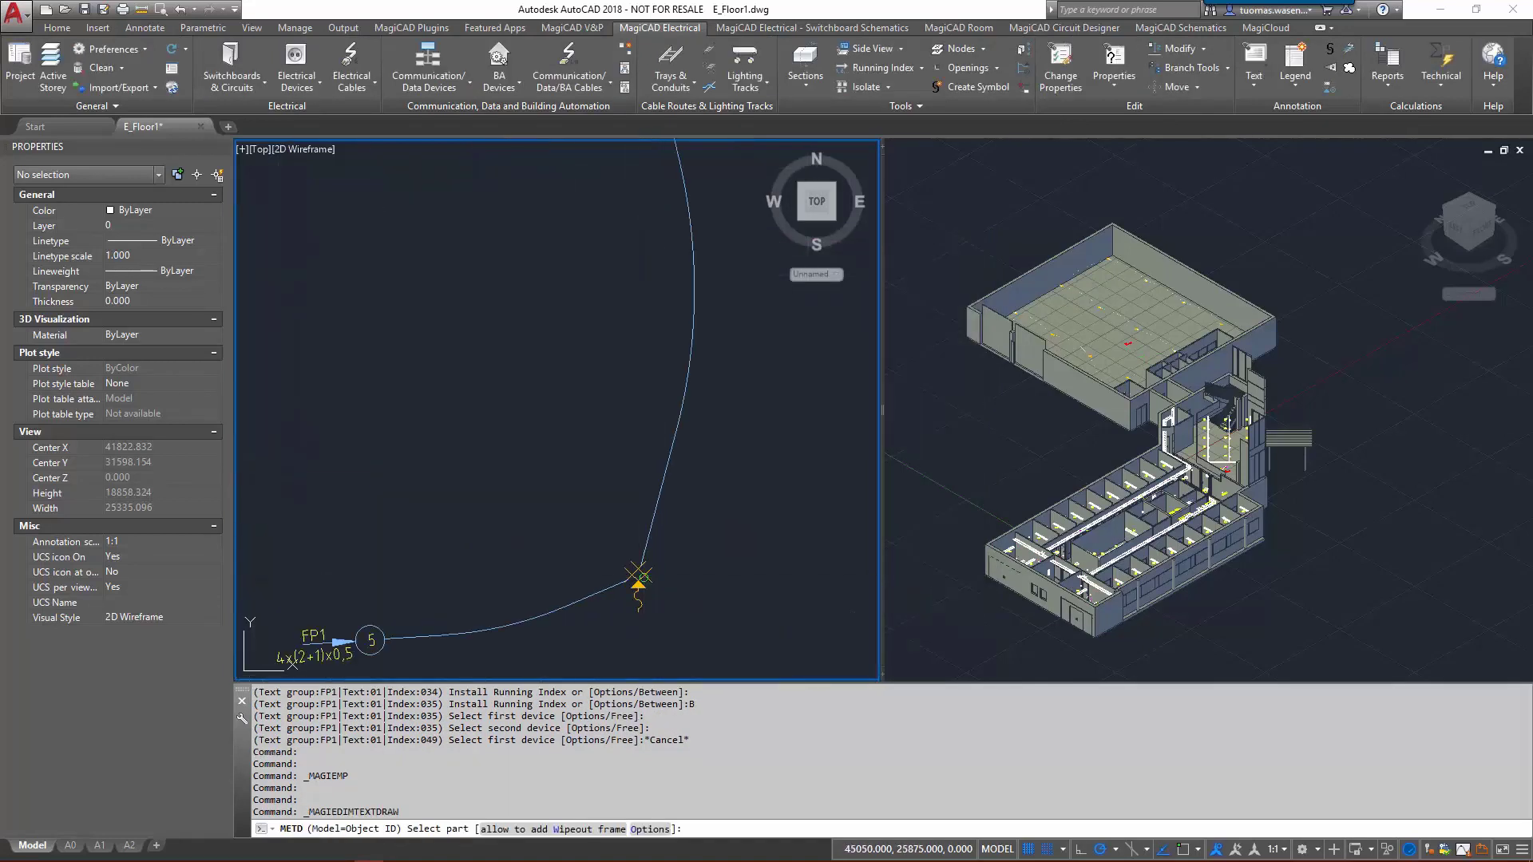
- Label two Loop 1 detectors with oval Object IDs 01.034 and 01.035, then end labelling
left_click(641, 582)
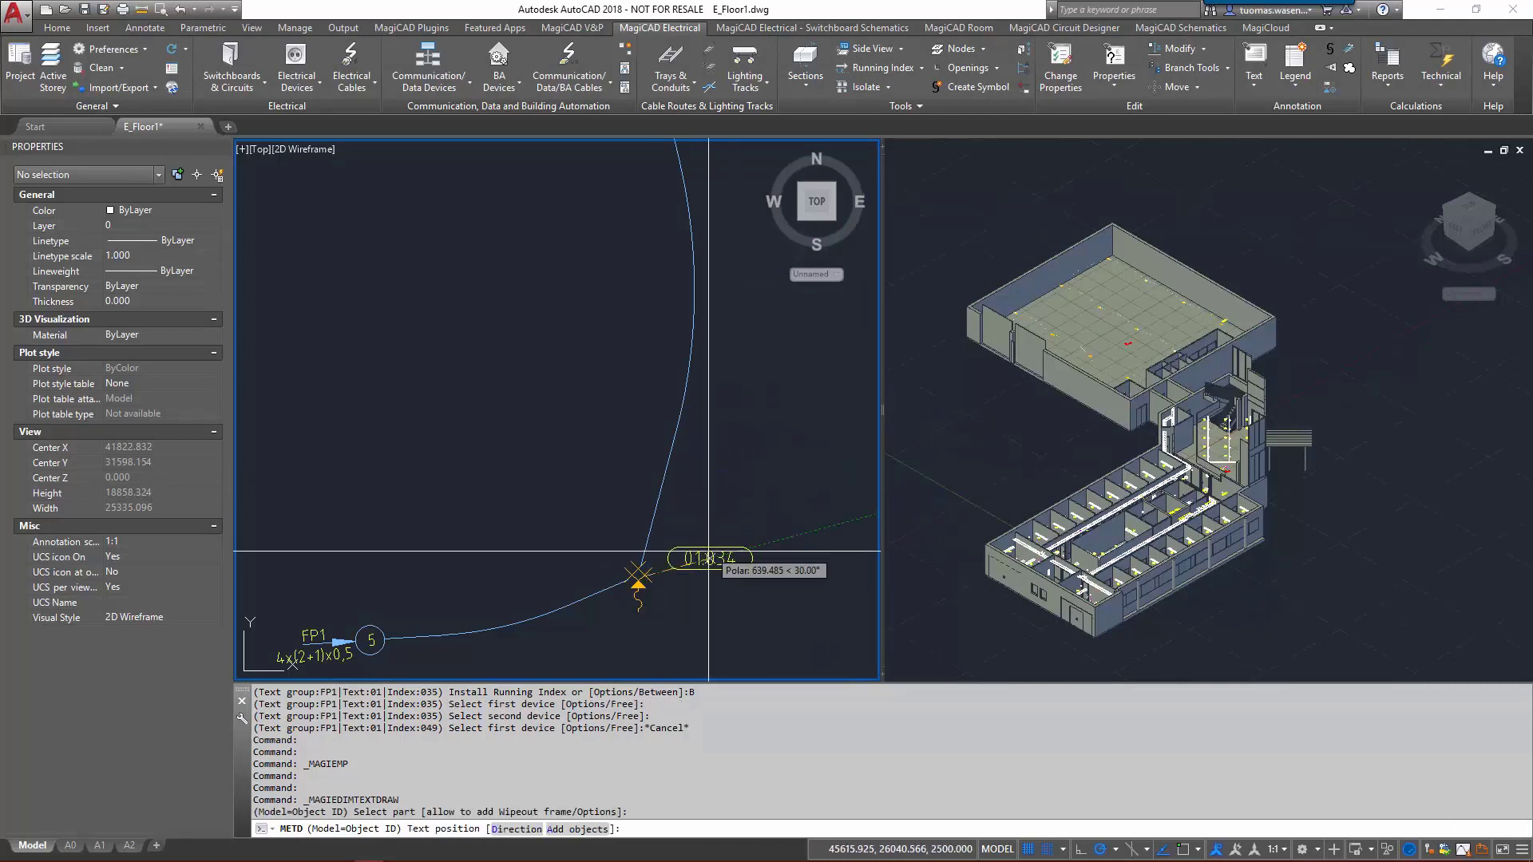
scroll(575, 276, "up", 3)
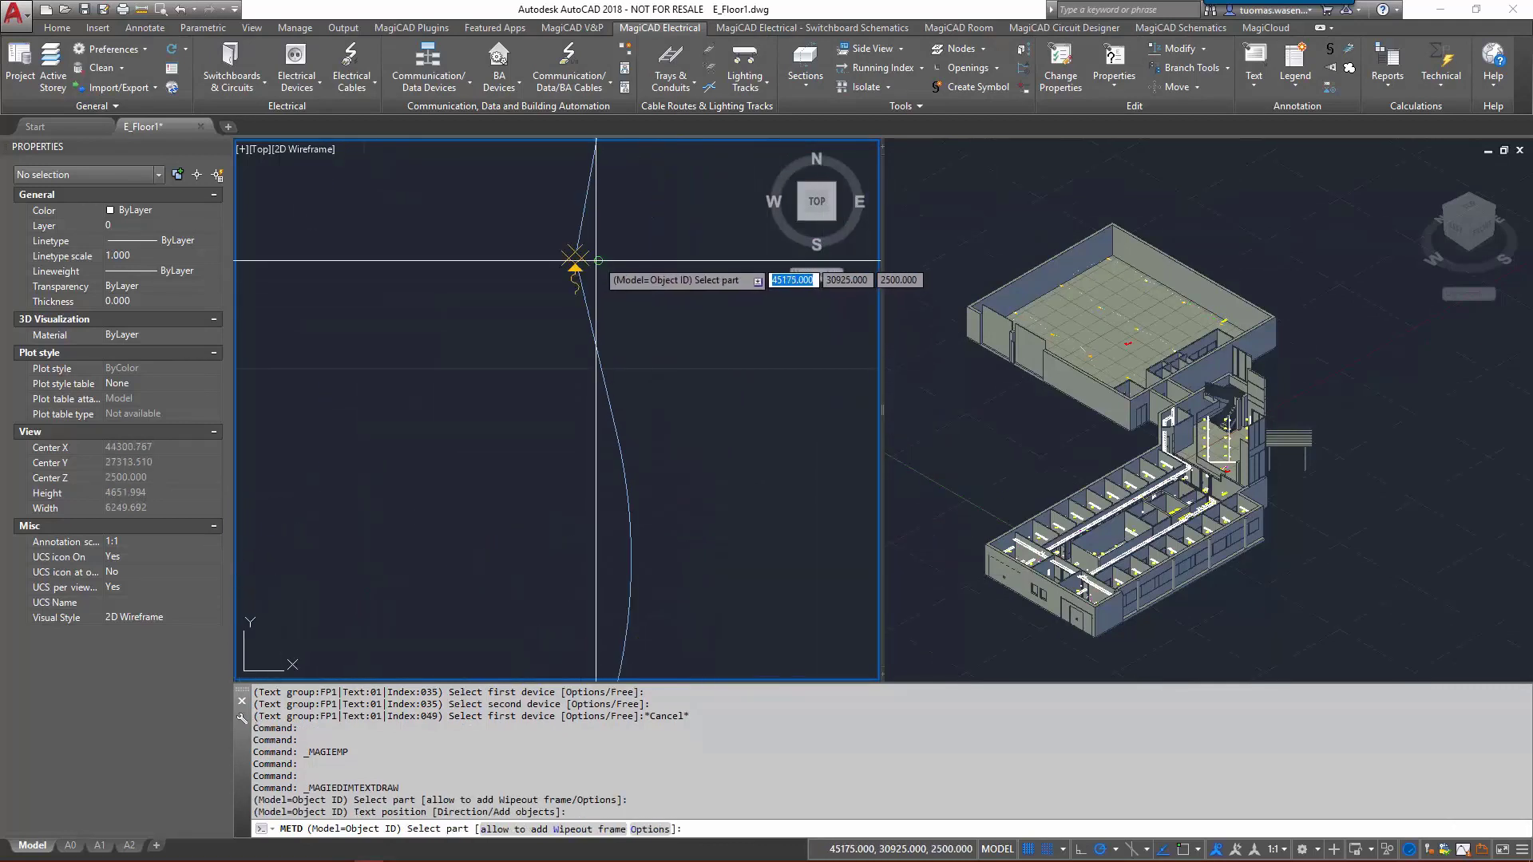
left_click(575, 266)
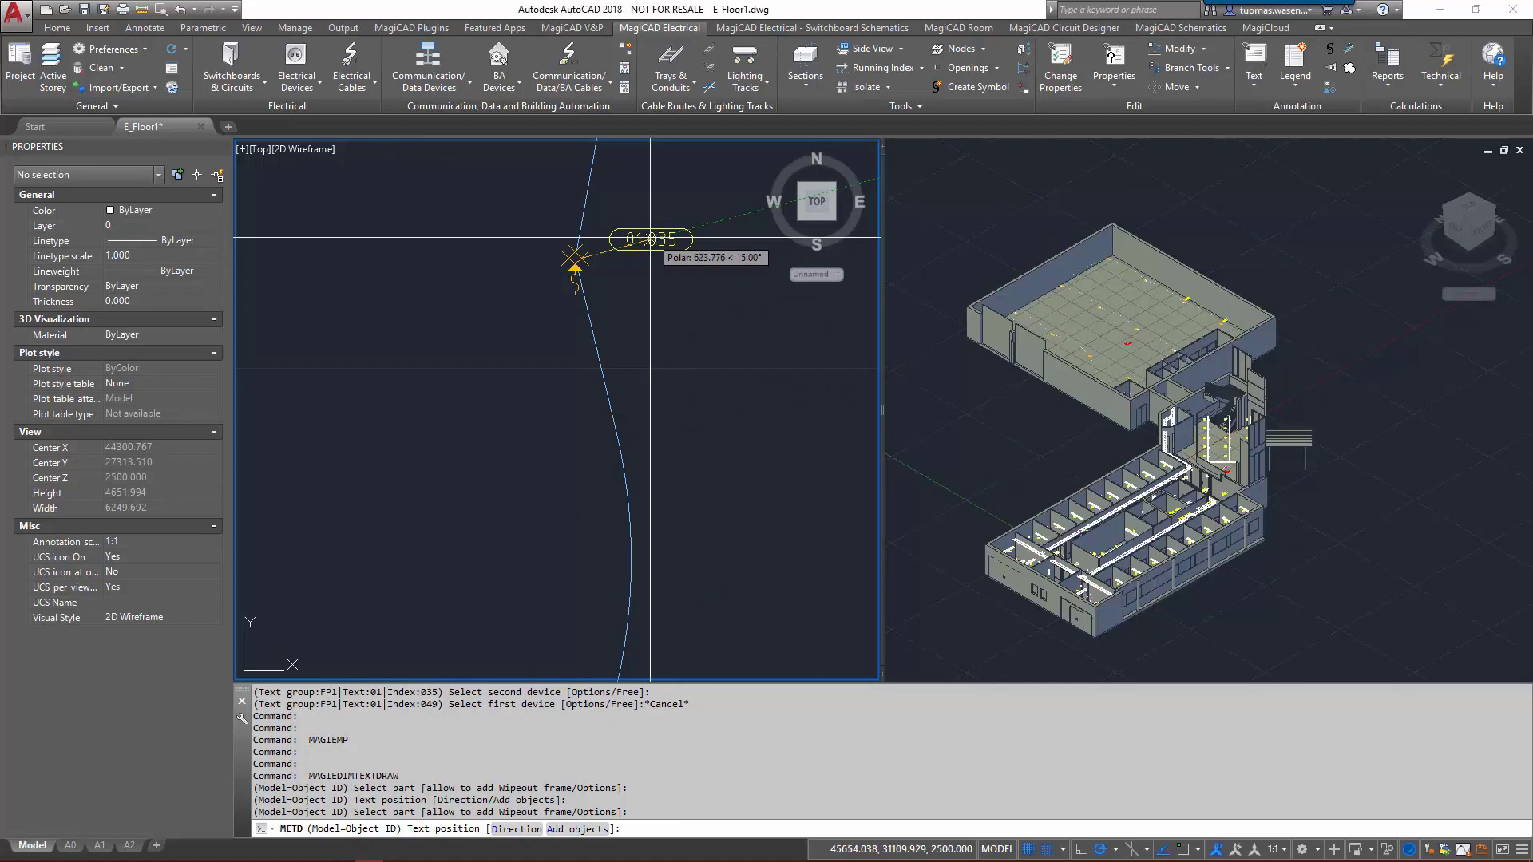
left_click(648, 243)
scroll(657, 360, "down", 2)
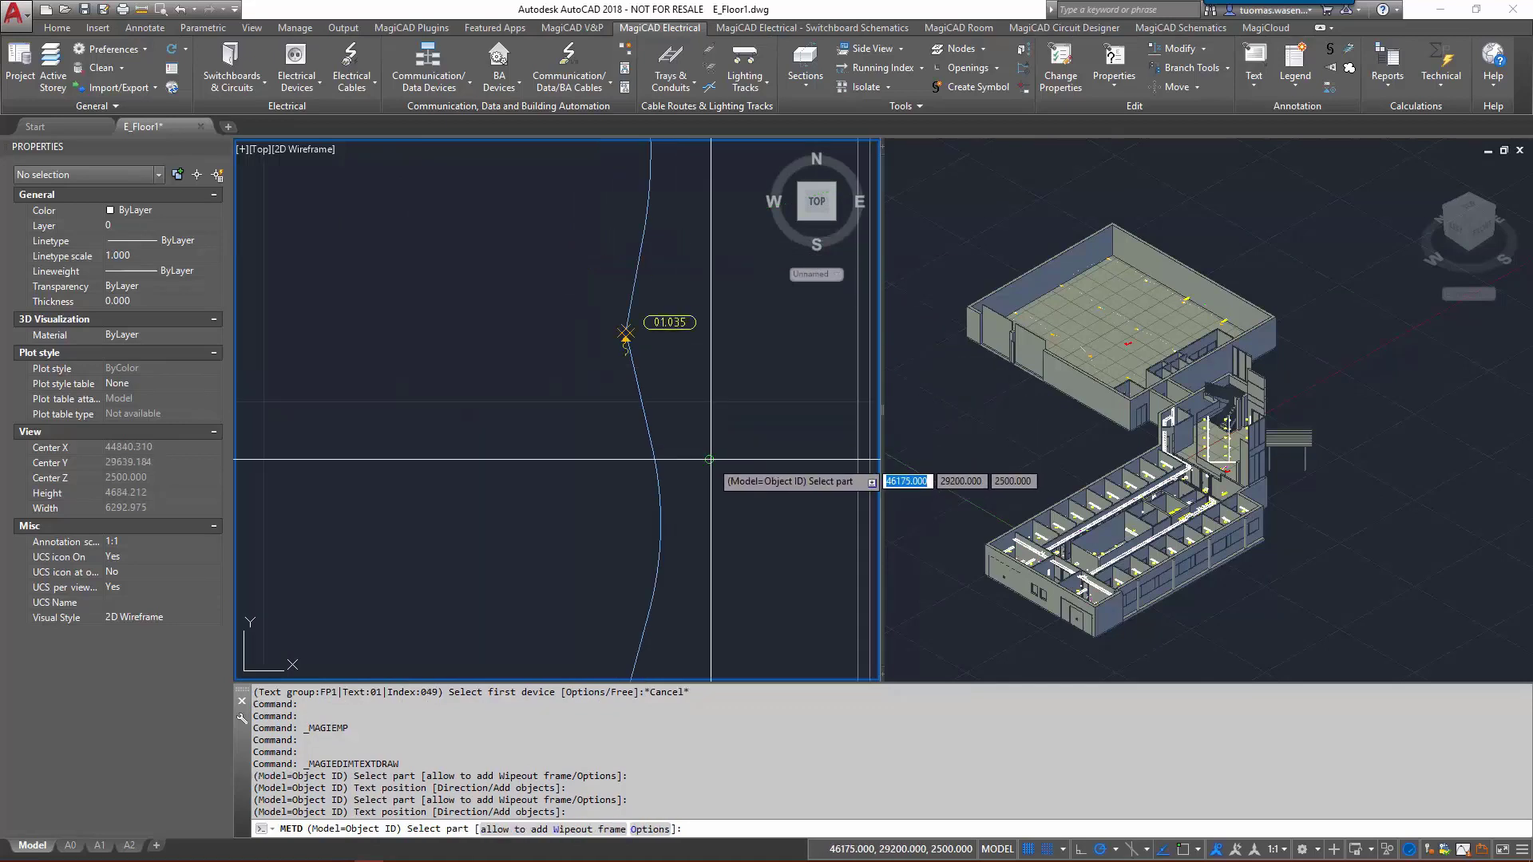
scroll(657, 419, "down", 2)
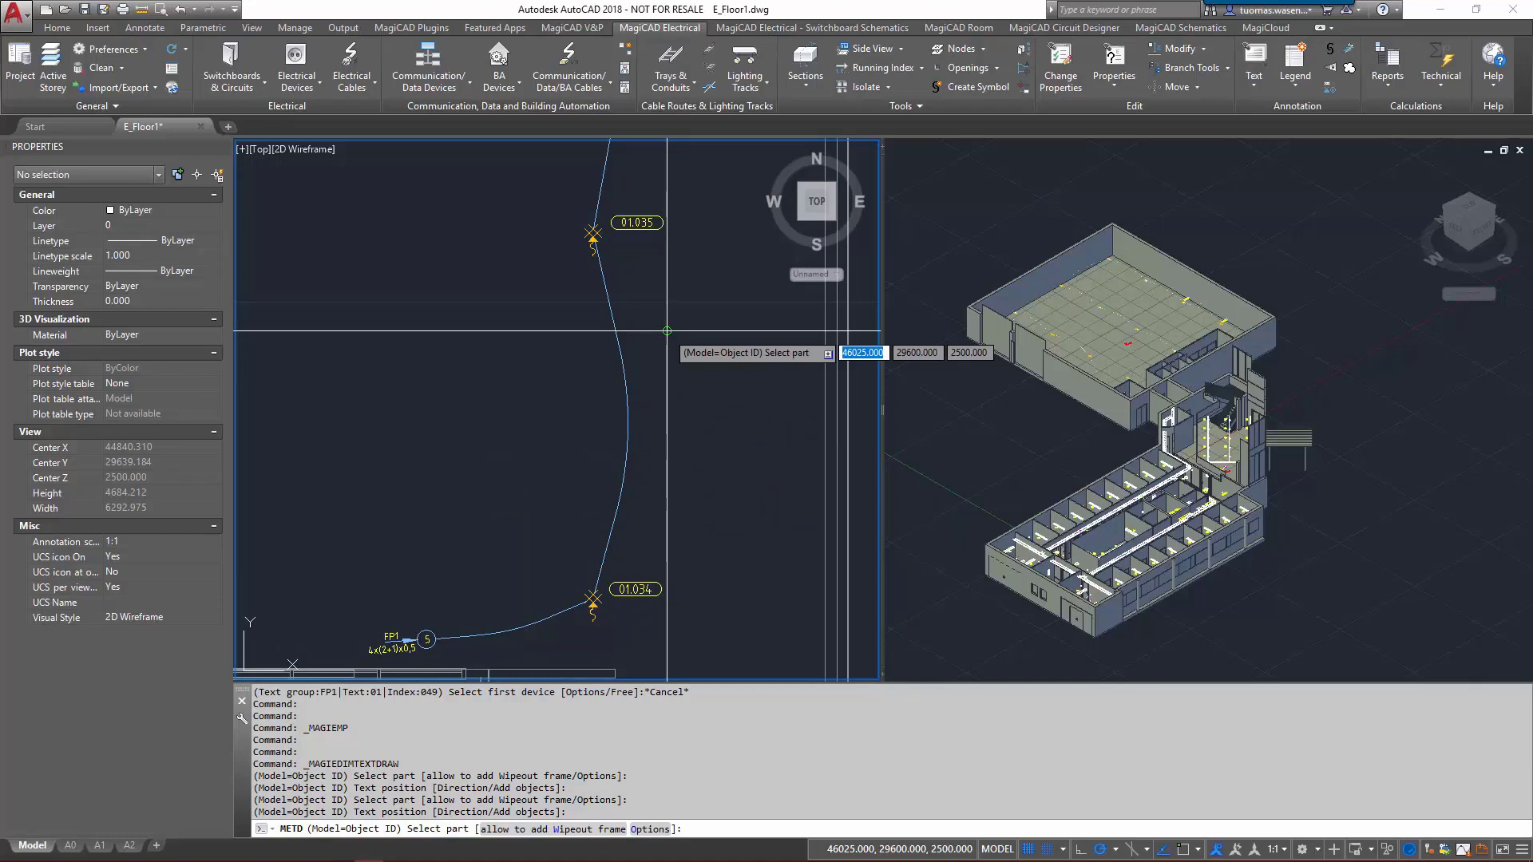
key("Escape")
scroll(586, 515, "down", 3)
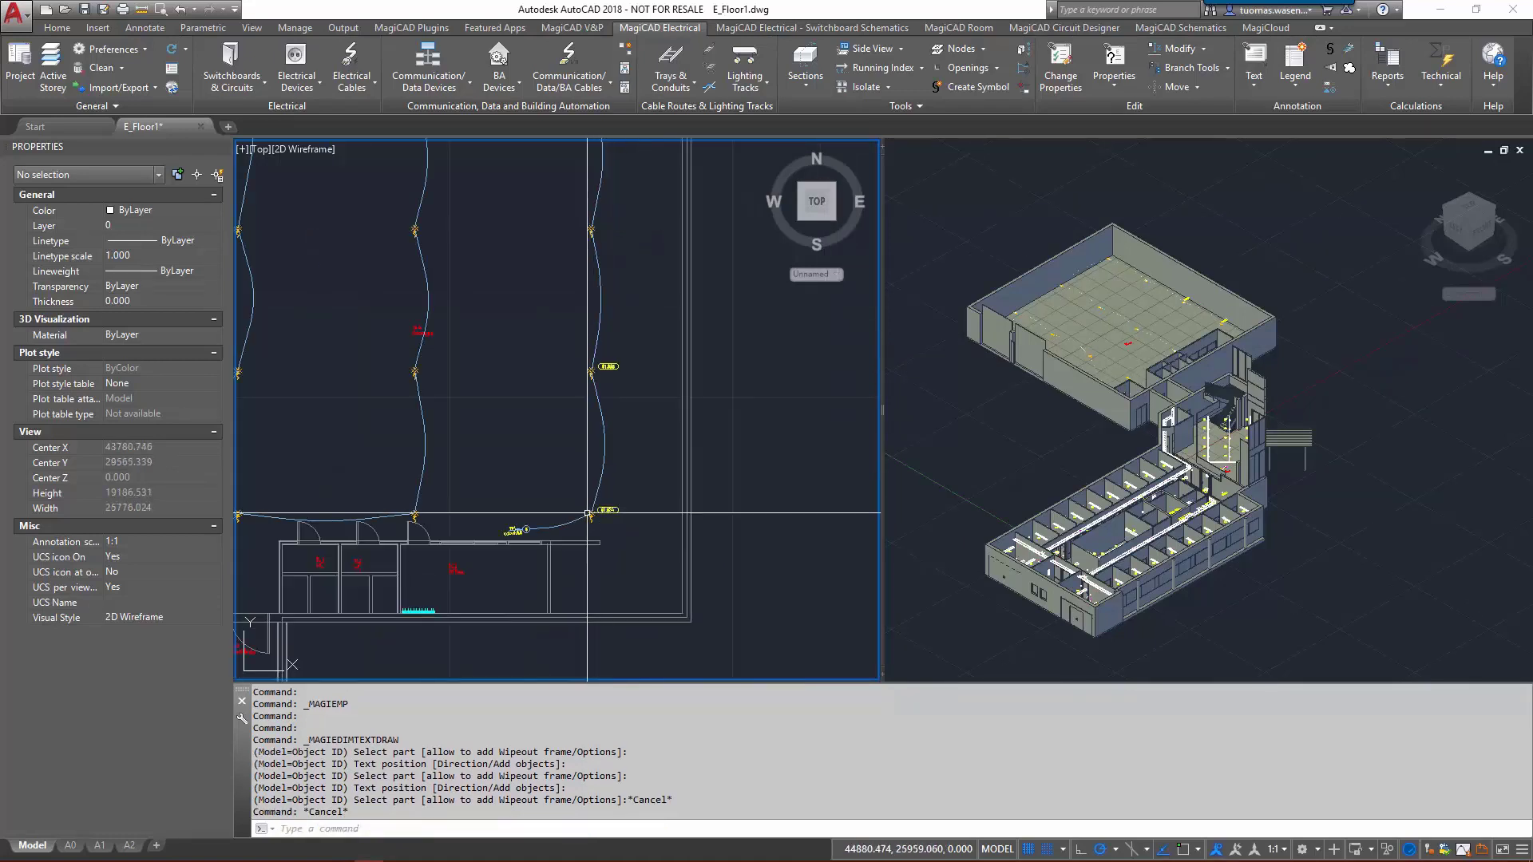
scroll(586, 515, "up", 2)
scroll(420, 598, "up", 2)
scroll(419, 539, "up", 2)
scroll(479, 479, "up", 1)
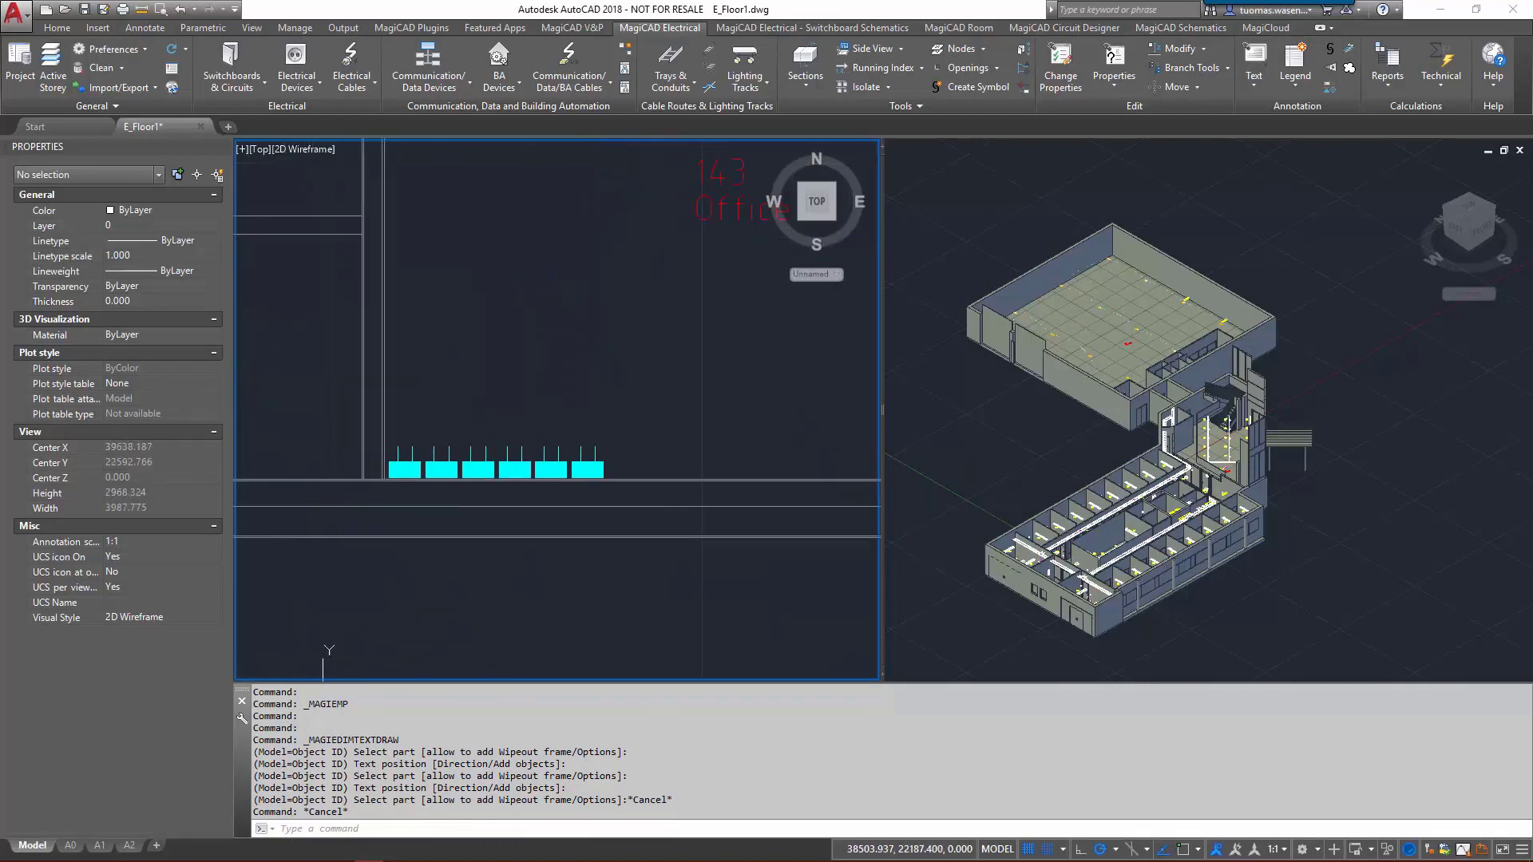
- Bring the cyan data socket row into view and start running index installation
middle_click_drag(383, 436, 453, 458)
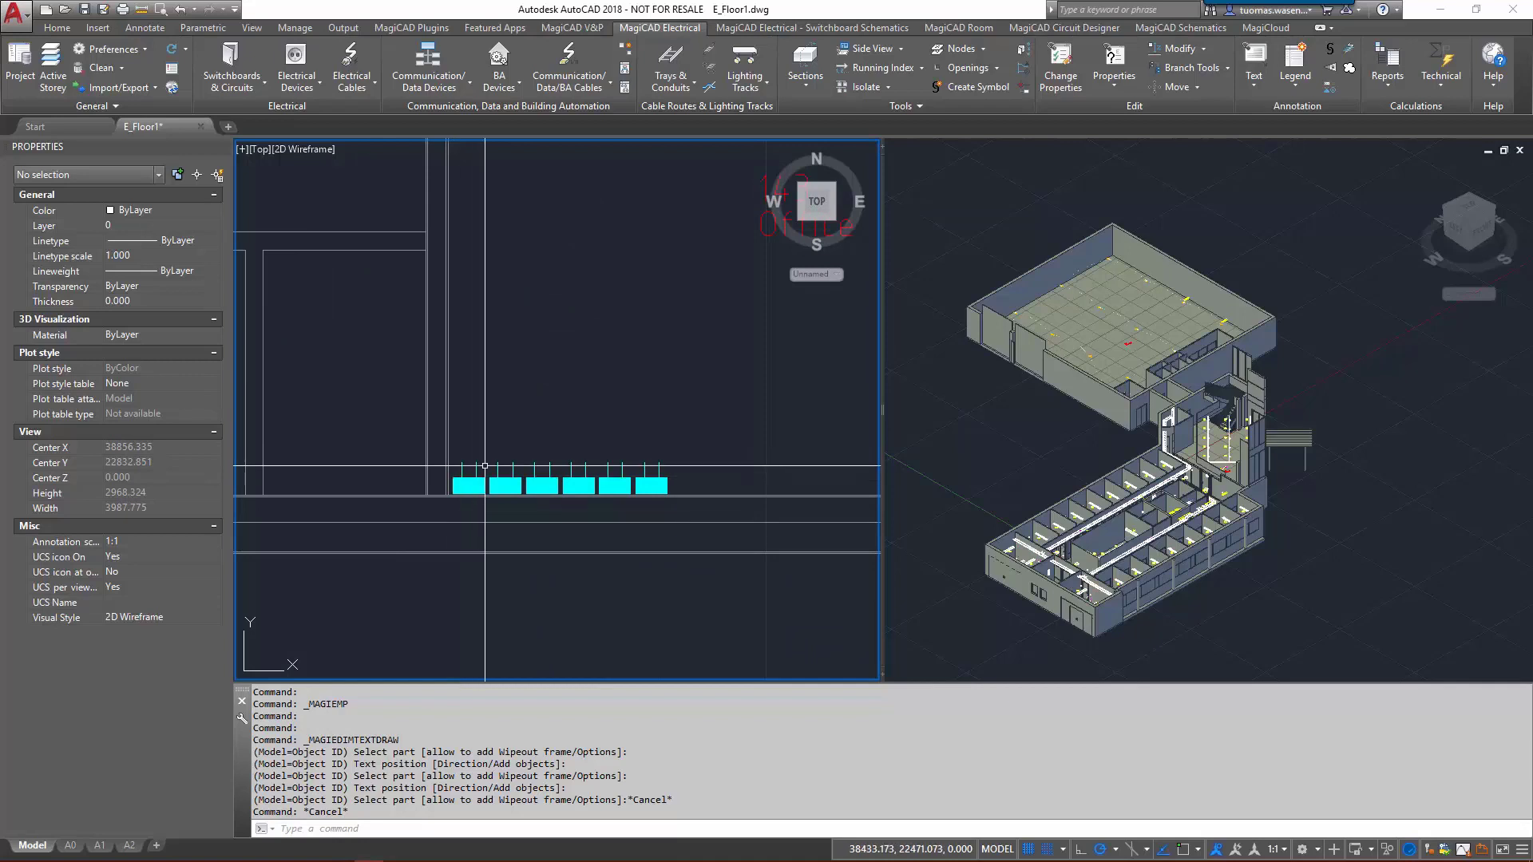
left_click(878, 70)
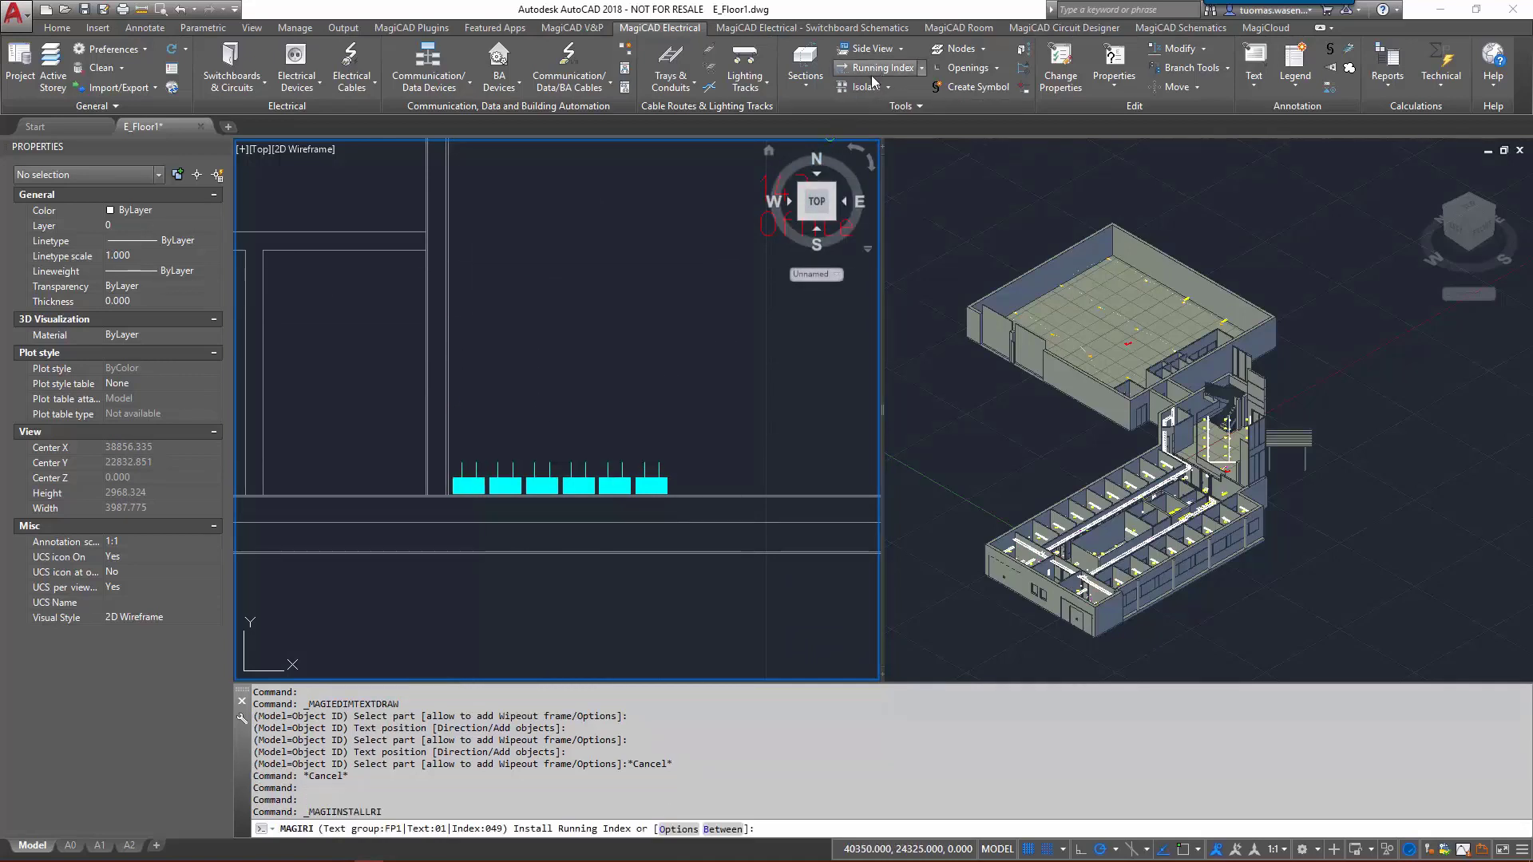
- Set the running index text group to DP1 Data panel 1 and text to A Panel A
right_click(613, 346)
left_click(678, 432)
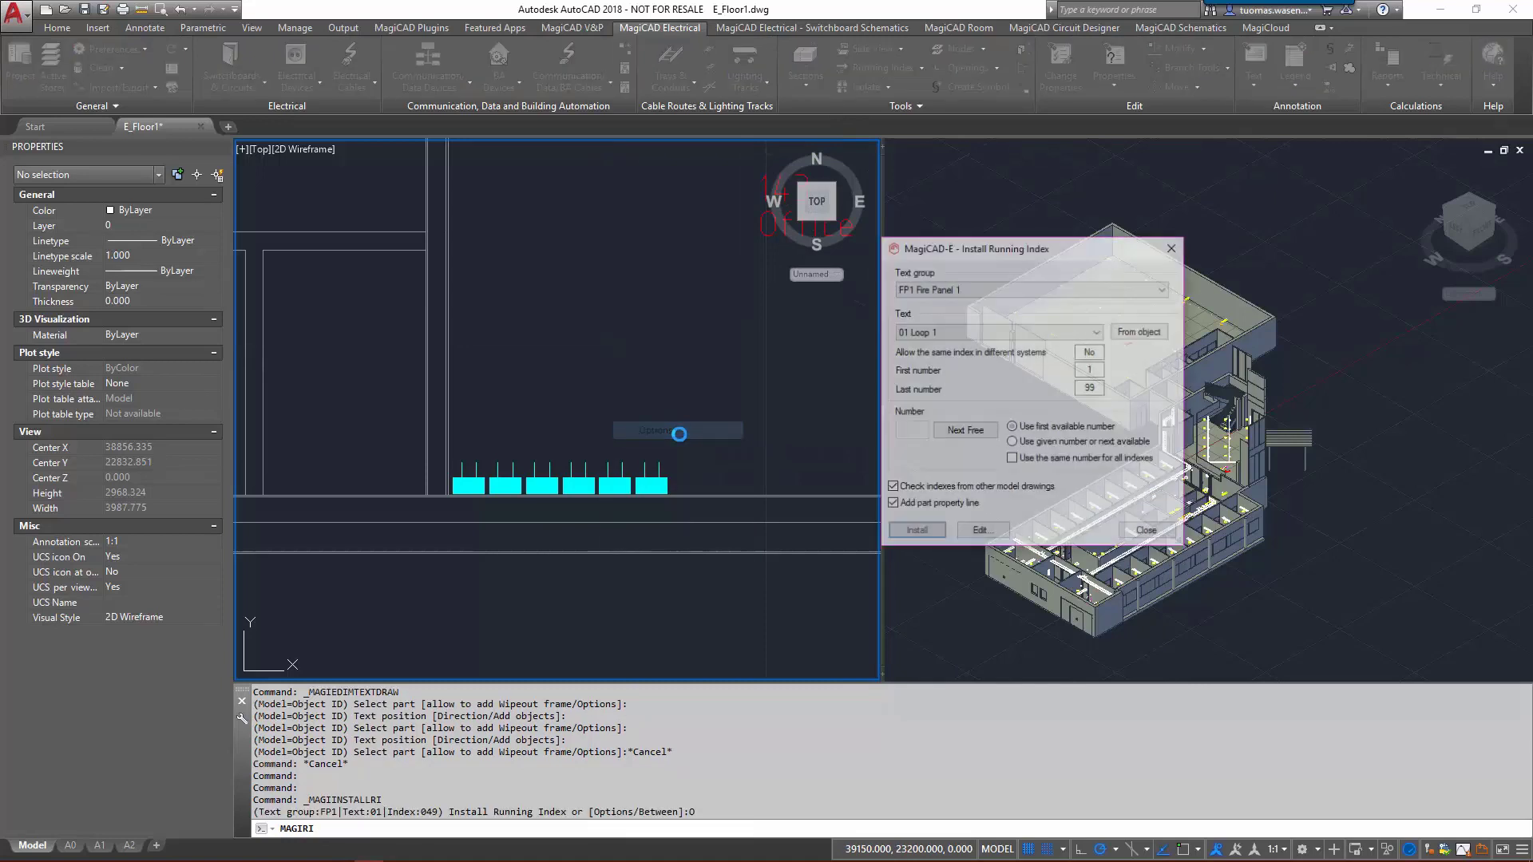
left_click(960, 290)
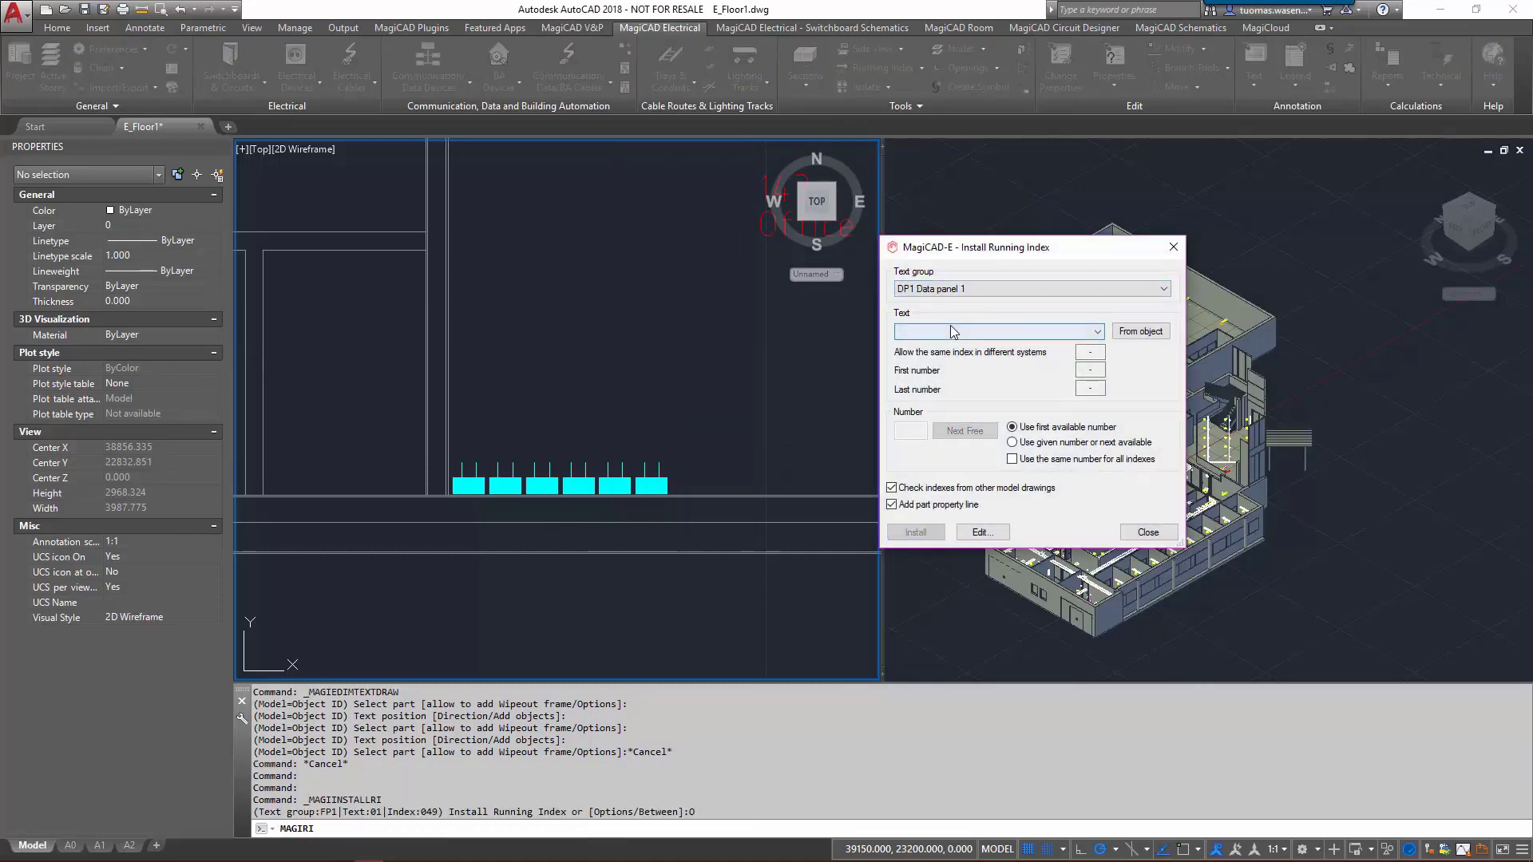
left_click(965, 332)
left_click(945, 354)
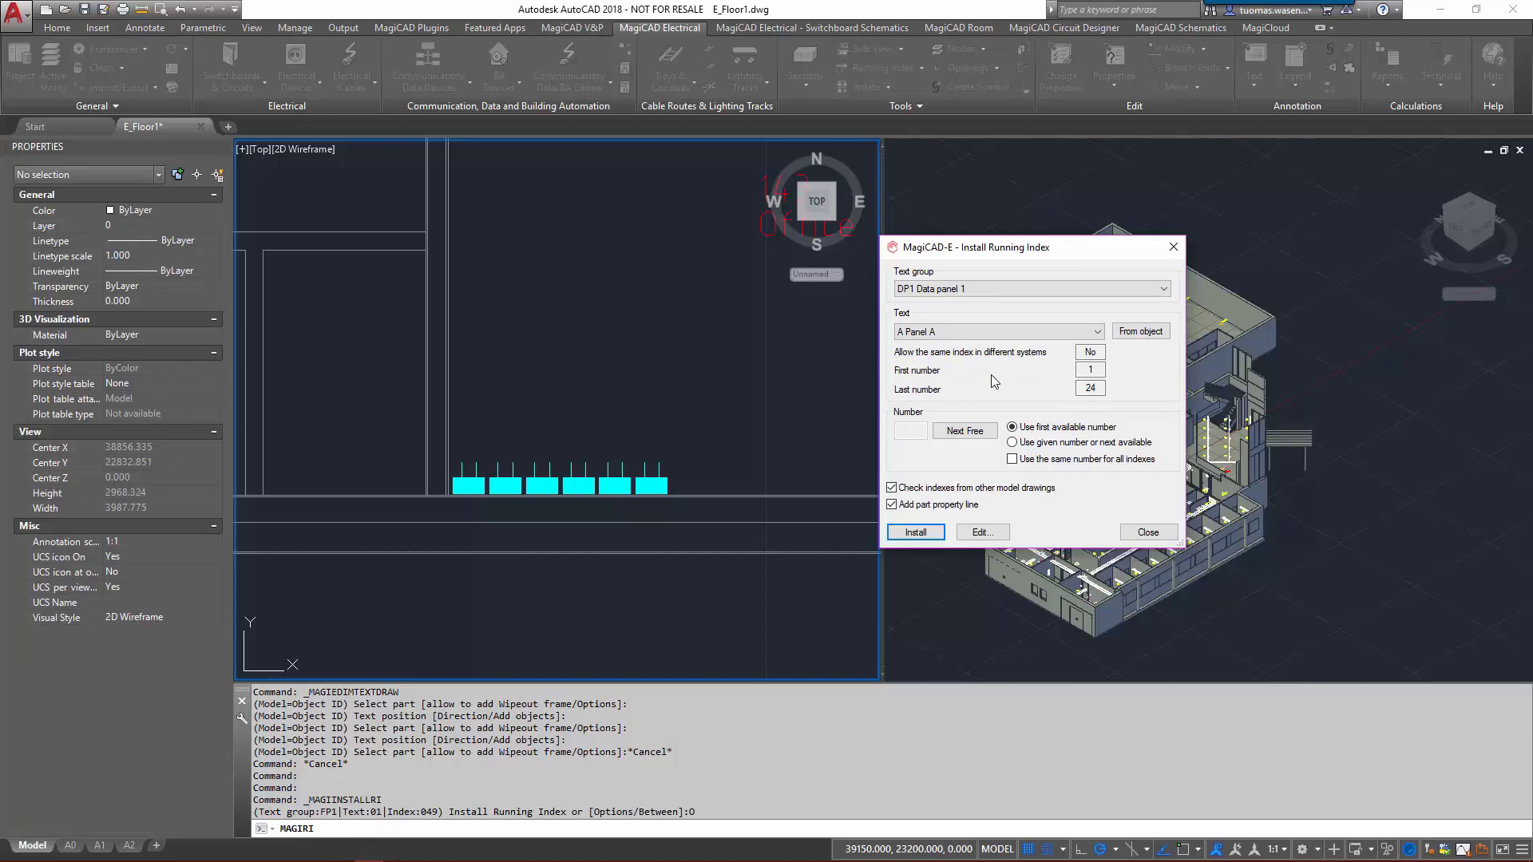
- Tag sockets with DP1 A indexes from 17-18 to 23-24, dismissing the out-of-range warning
left_click(916, 531)
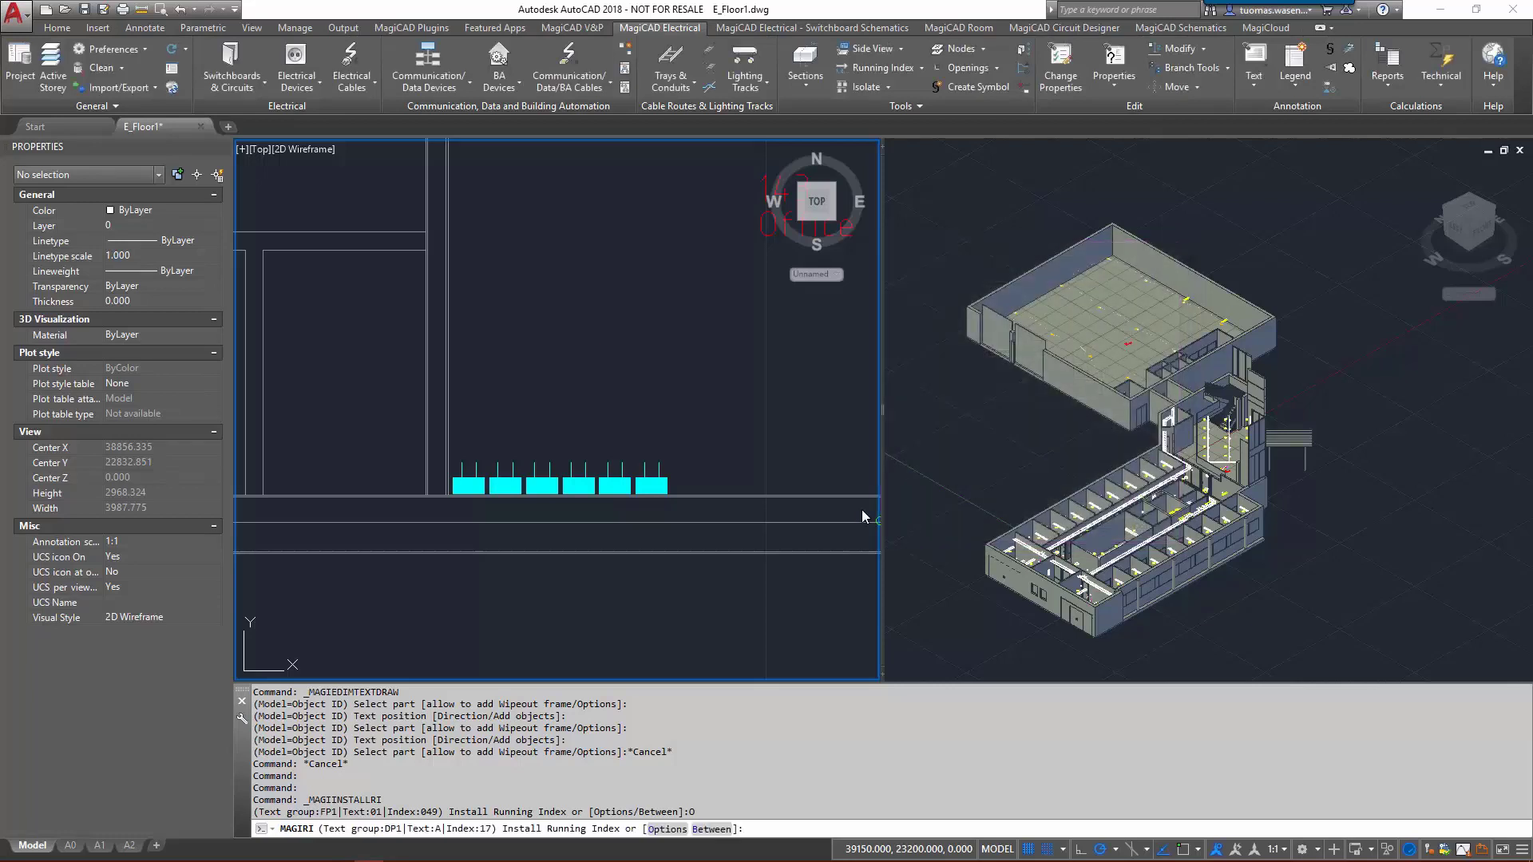
left_click(470, 483)
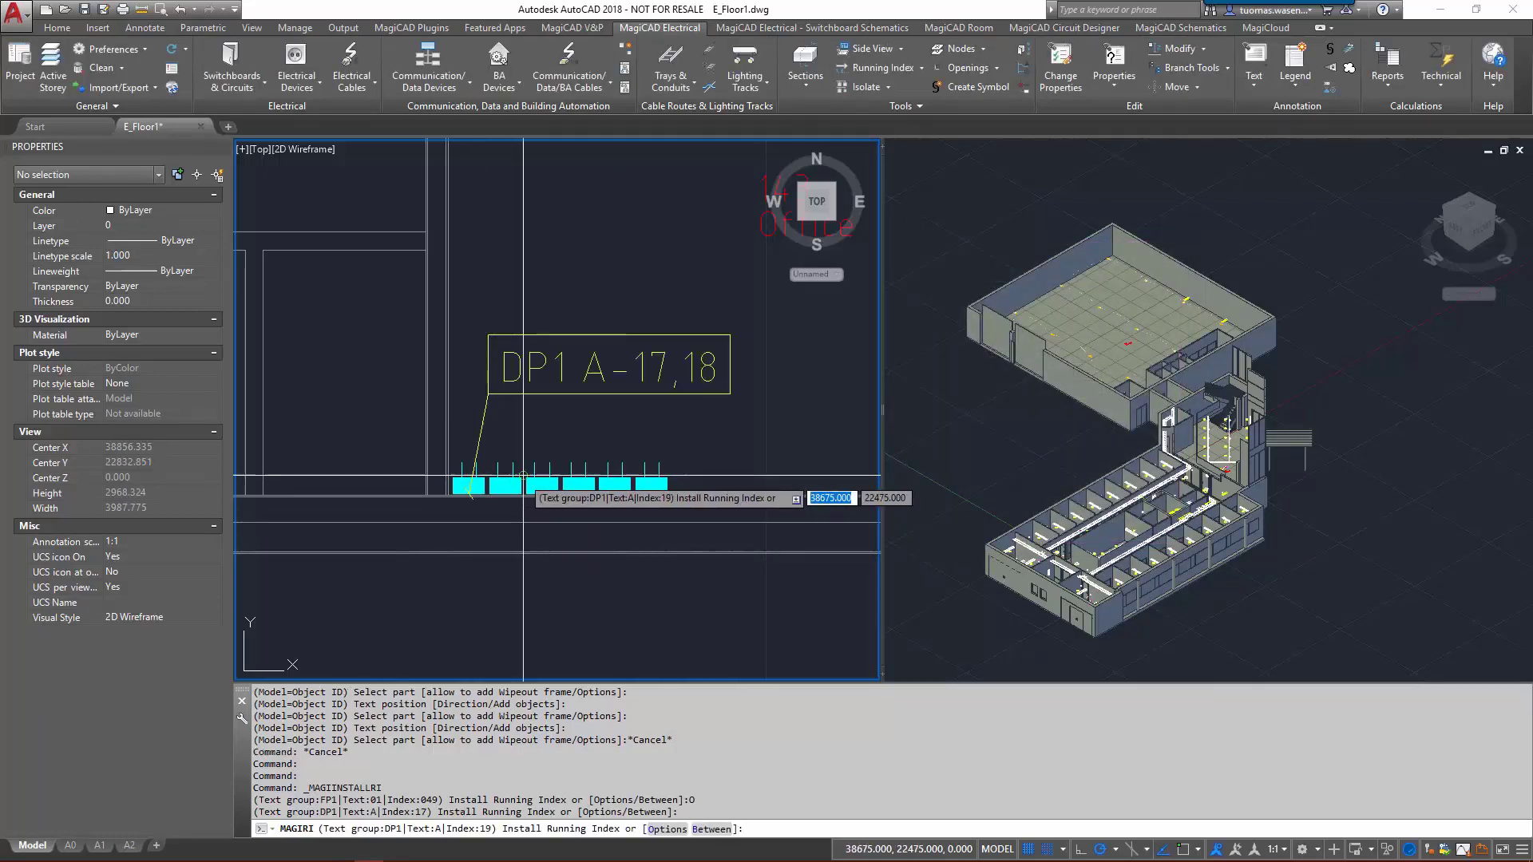
left_click(504, 484)
left_click(541, 483)
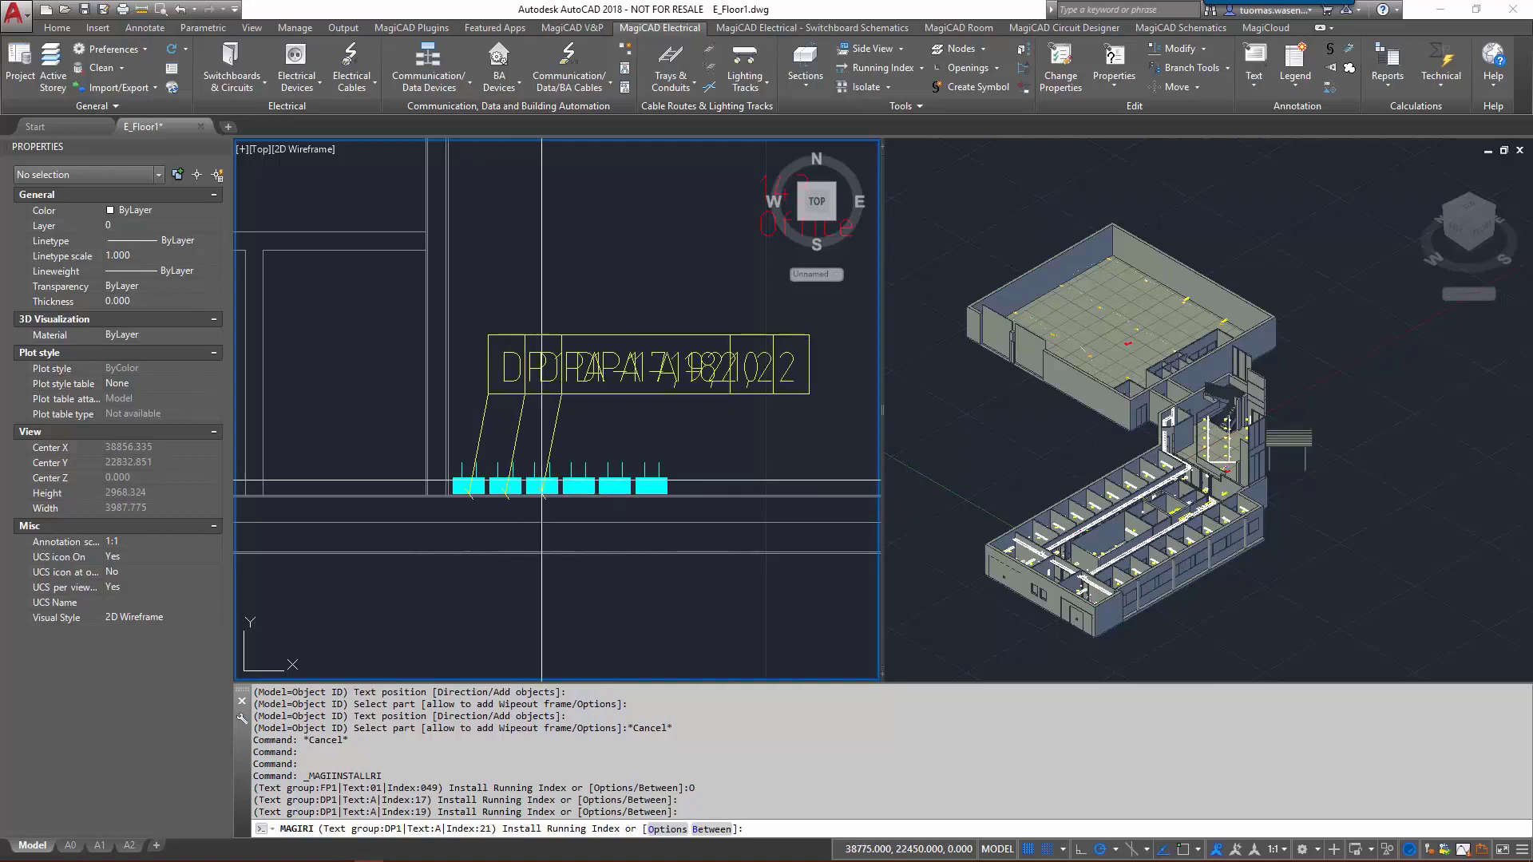
left_click(578, 484)
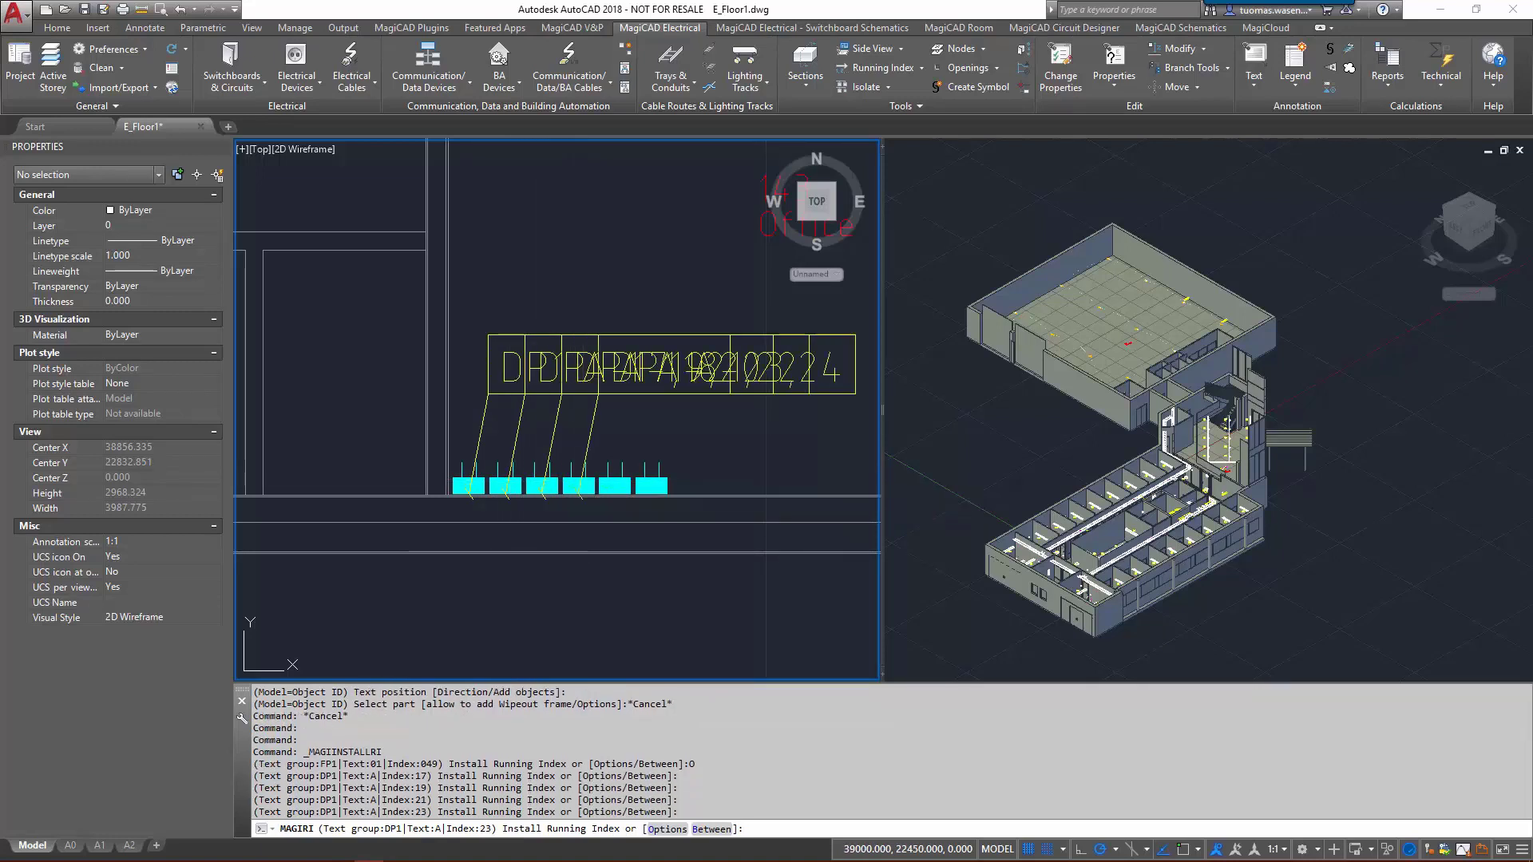
left_click(616, 484)
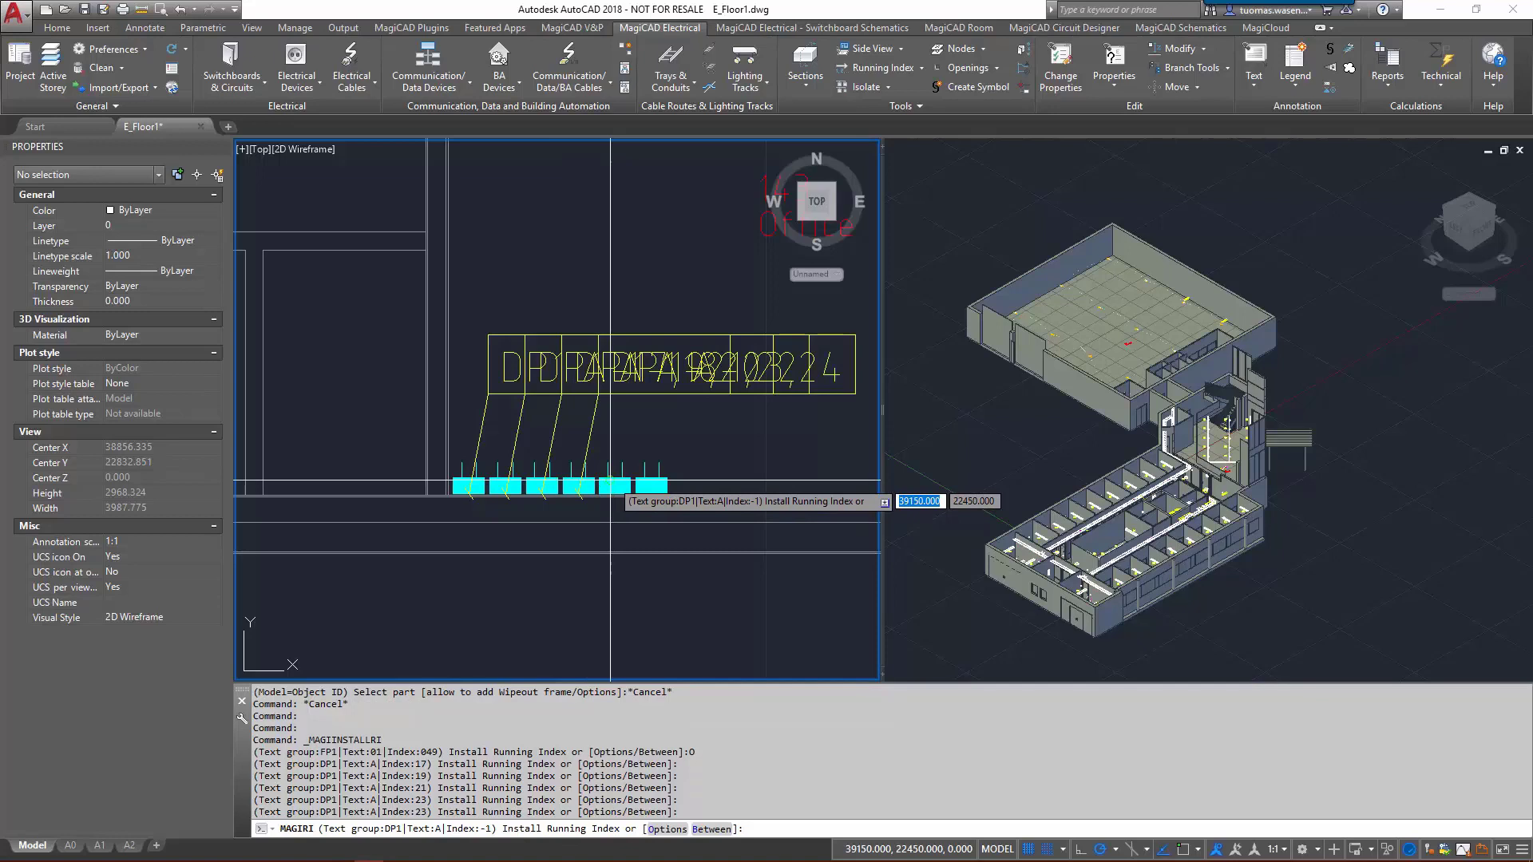
left_click(652, 484)
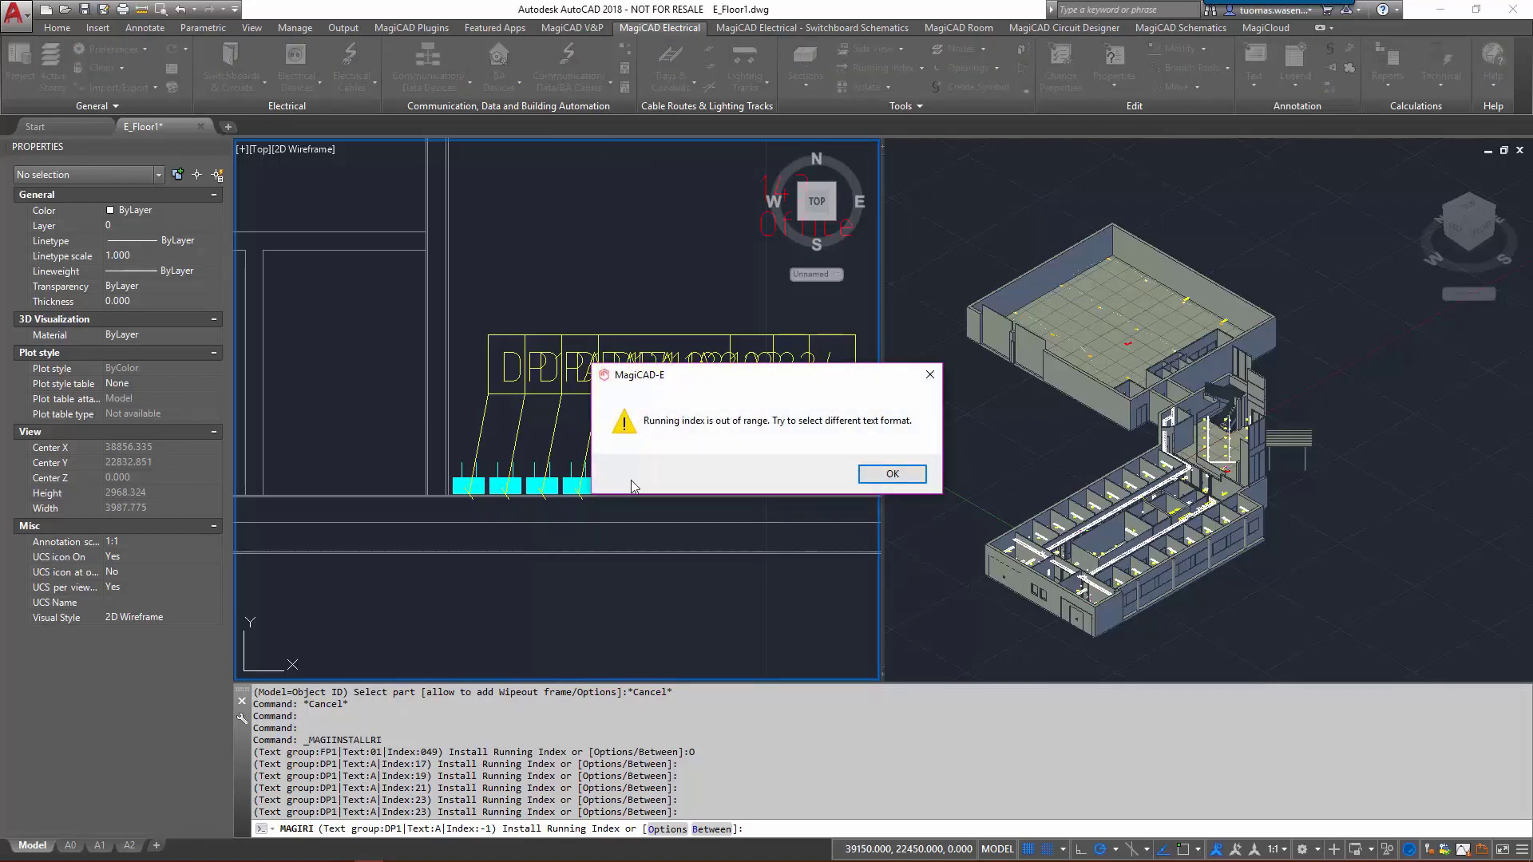
left_click(900, 476)
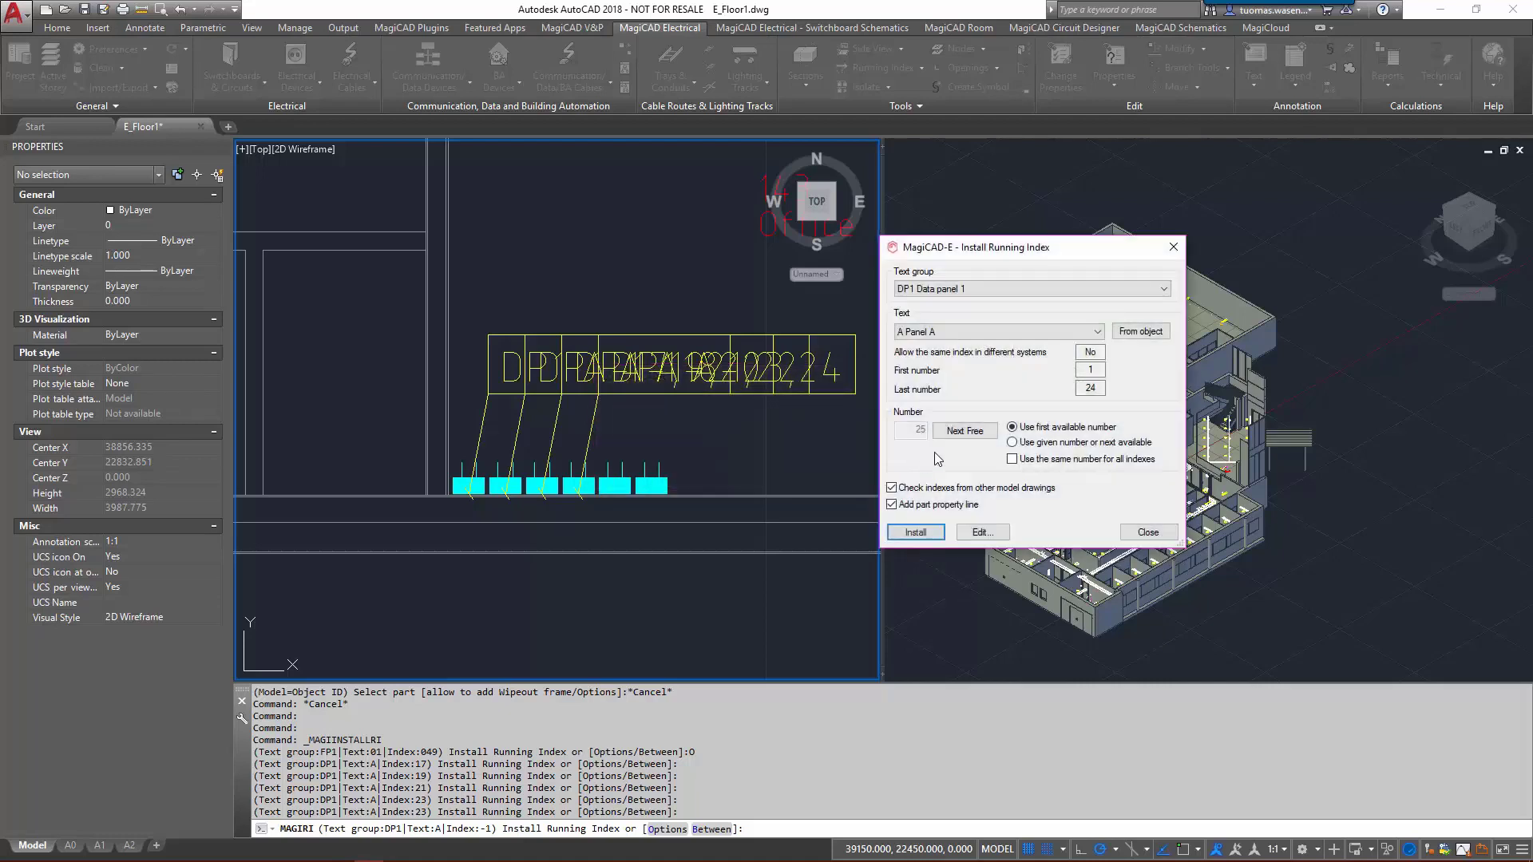
- Switch the index text to B Panel B and tag three more sockets
left_click(995, 332)
left_click(946, 357)
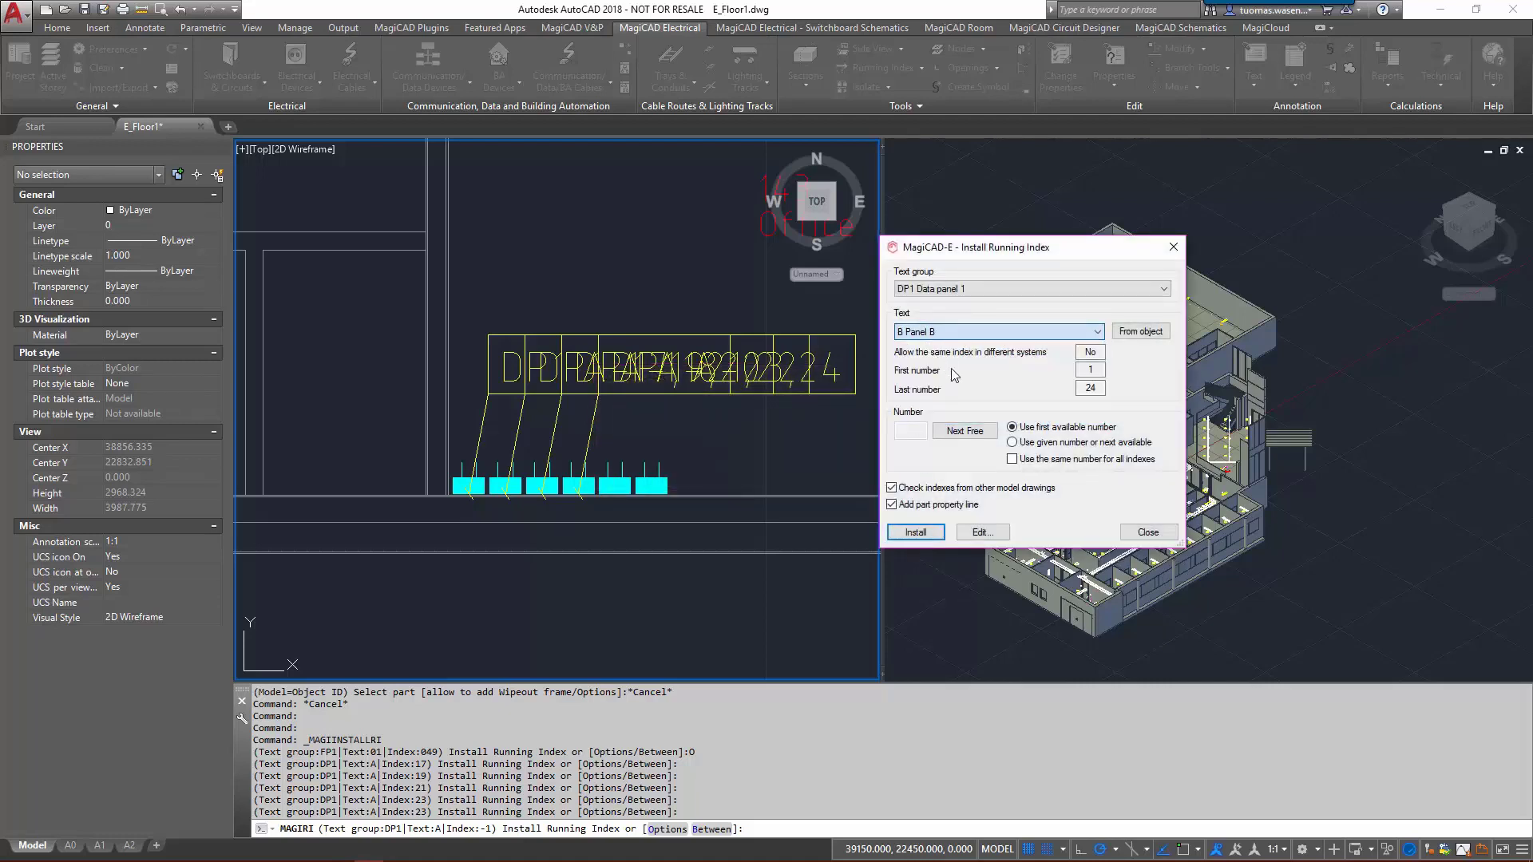
left_click(916, 533)
left_click(632, 485)
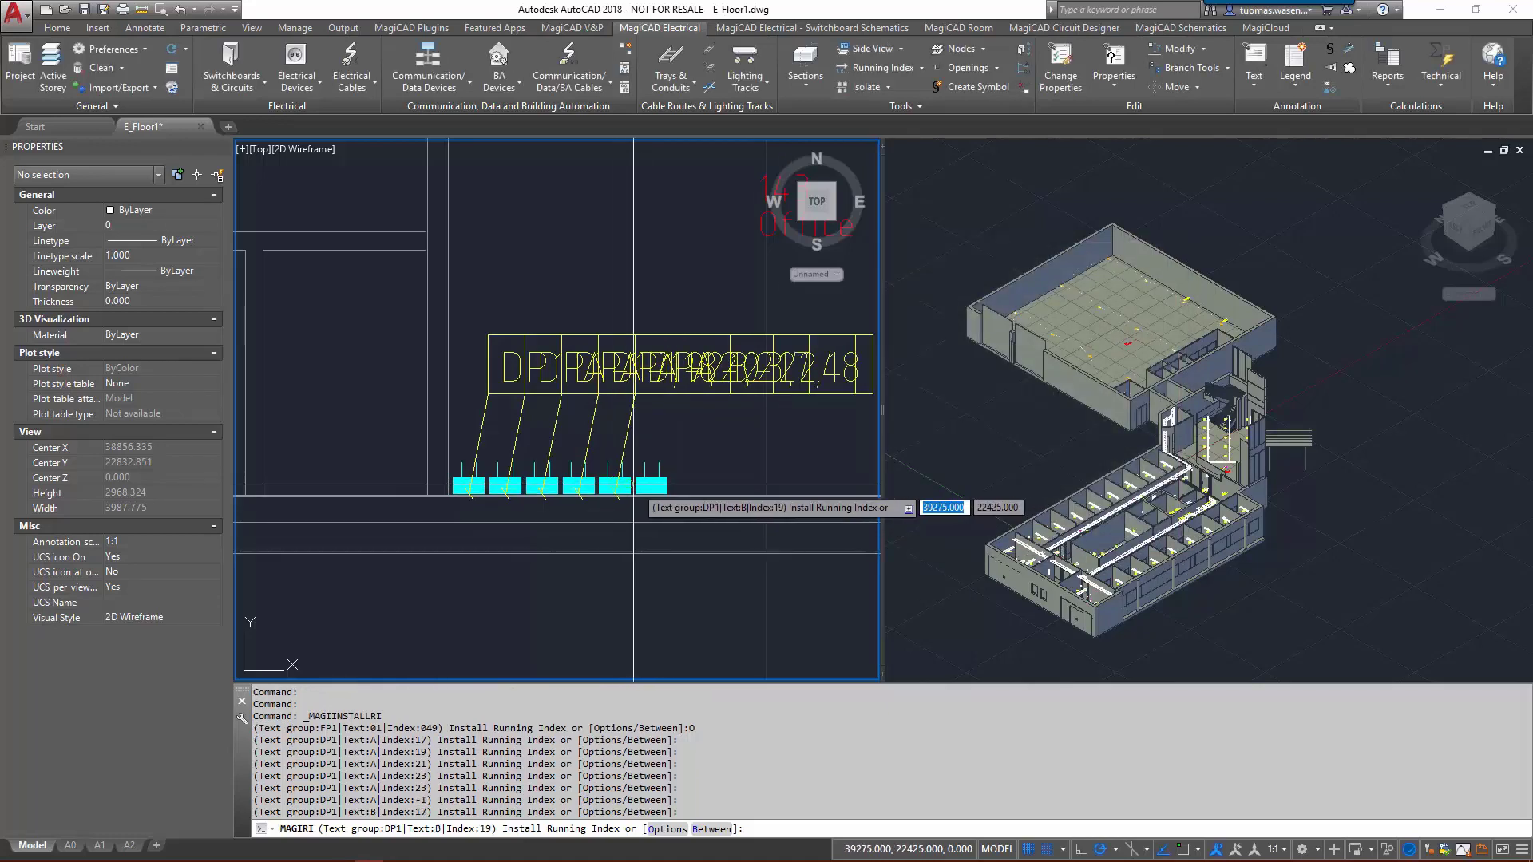
left_click(662, 486)
left_click(680, 485)
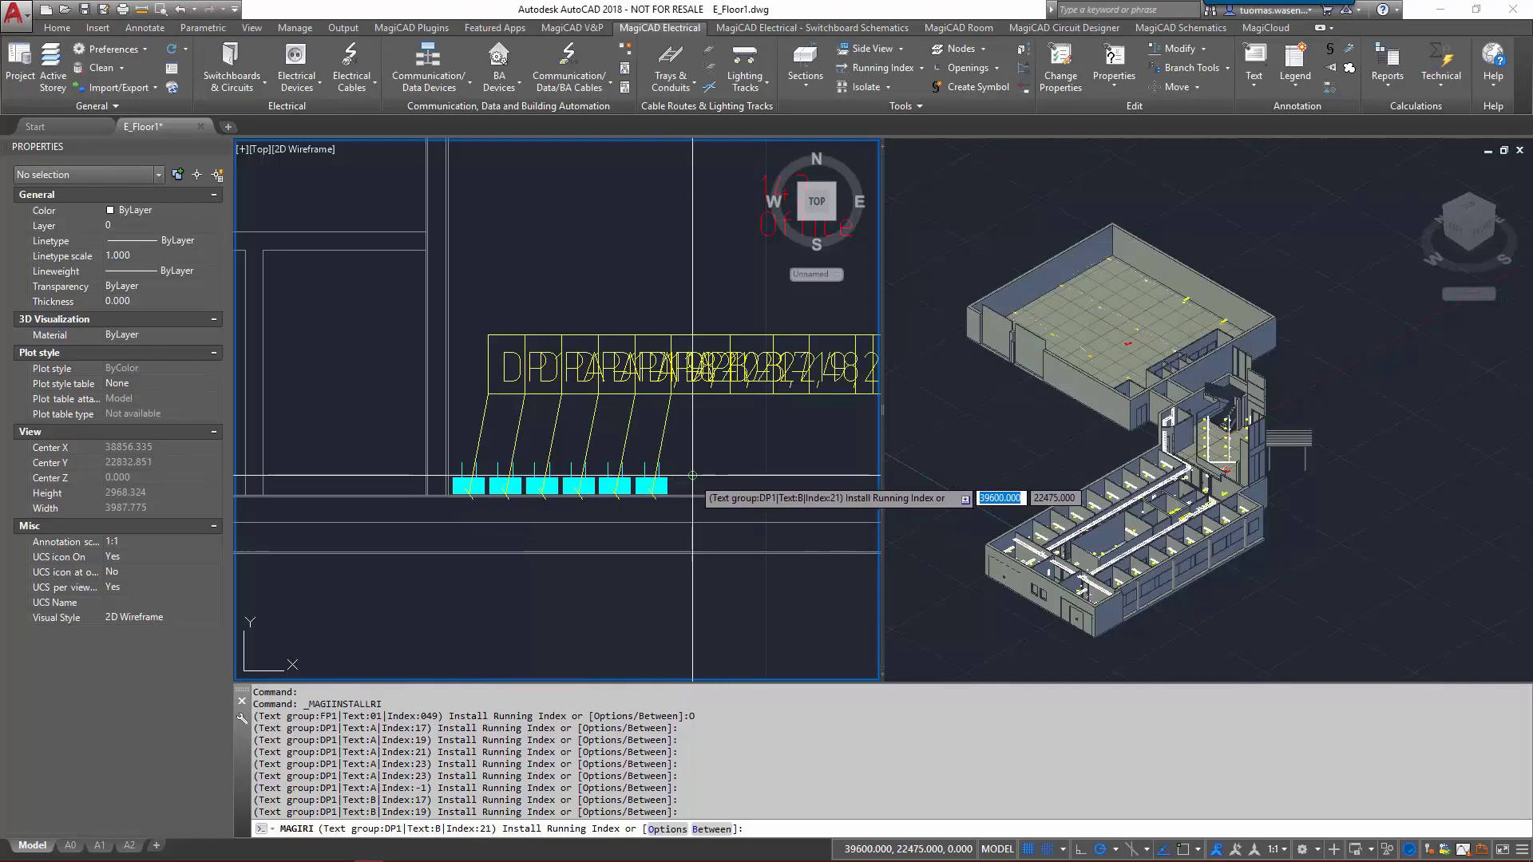